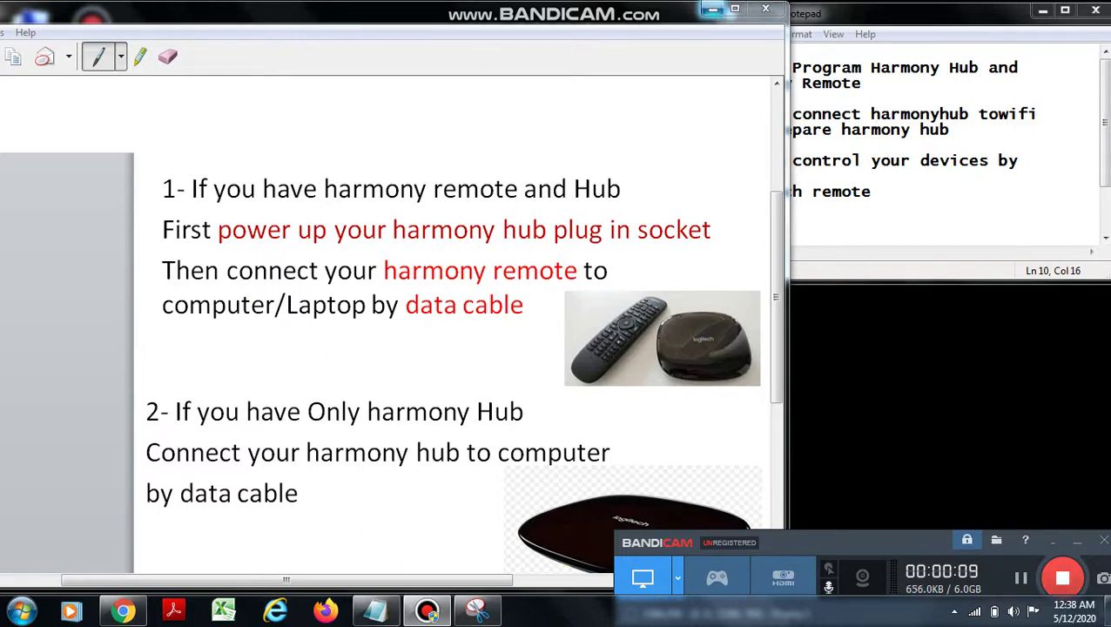
# Launch MyHarmony from the desktop, then bring the Harmony connection instructions back in front.
pyautogui.click(712, 9)
pyautogui.doubleClick(91, 114)
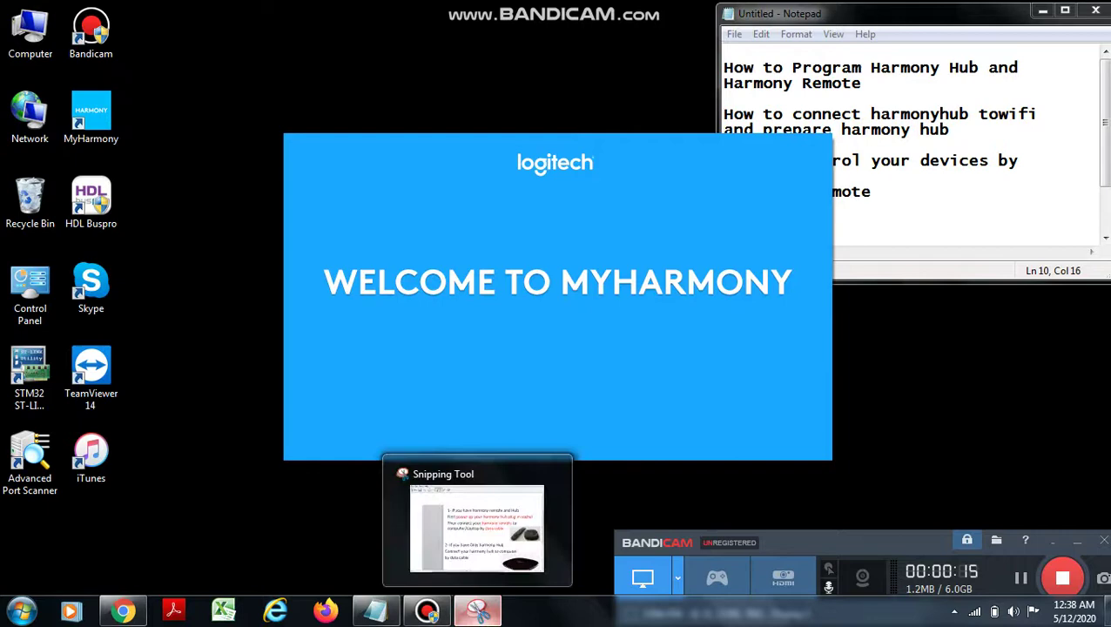
pyautogui.click(477, 611)
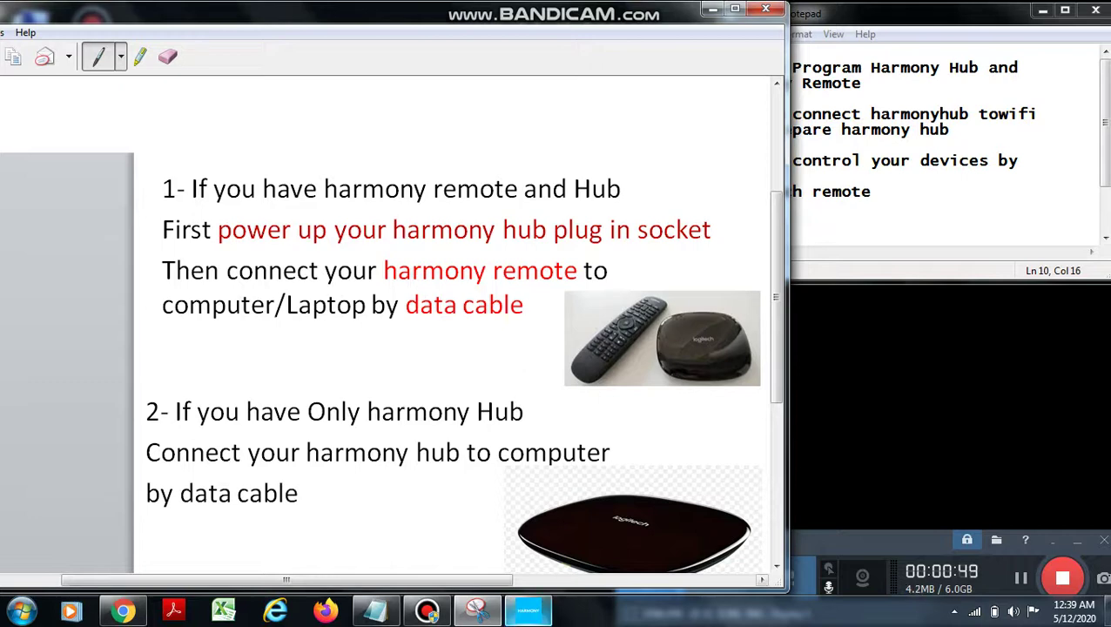
# Bring the MyHarmony login window forward and sign in with a Google account.
pyautogui.click(529, 609)
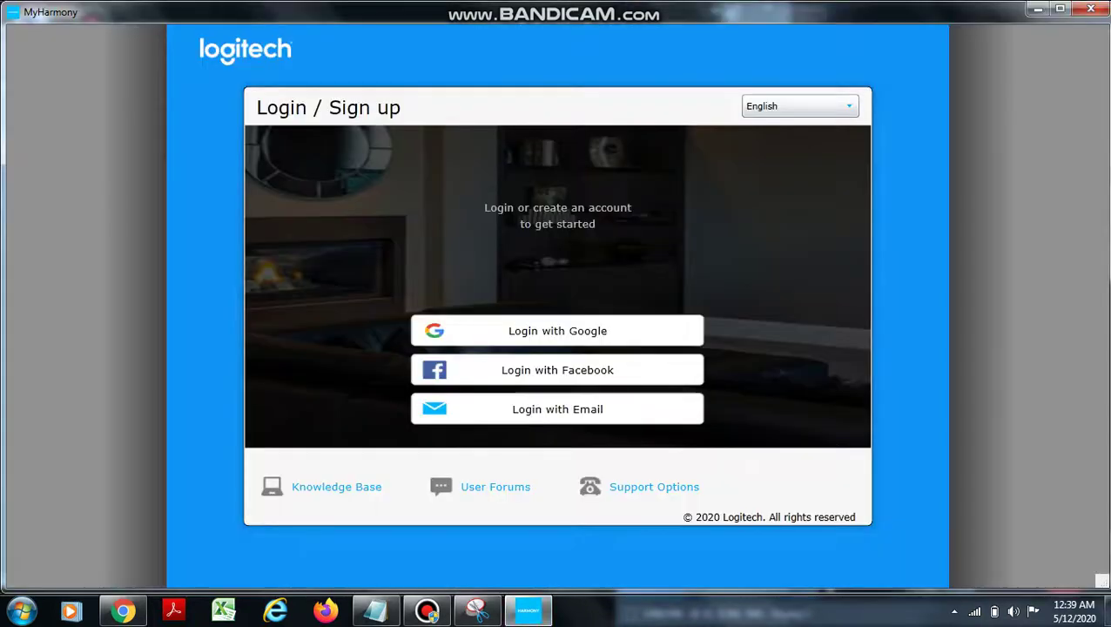
pyautogui.click(557, 331)
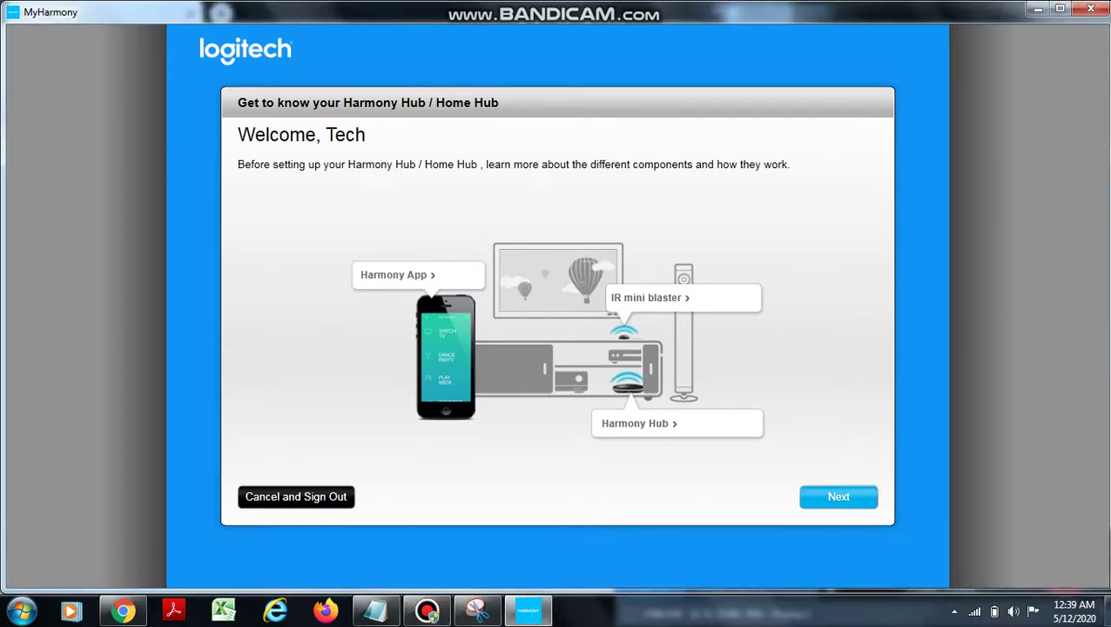
# Continue past the Harmony Hub welcome page and accept the license agreement.
pyautogui.click(838, 496)
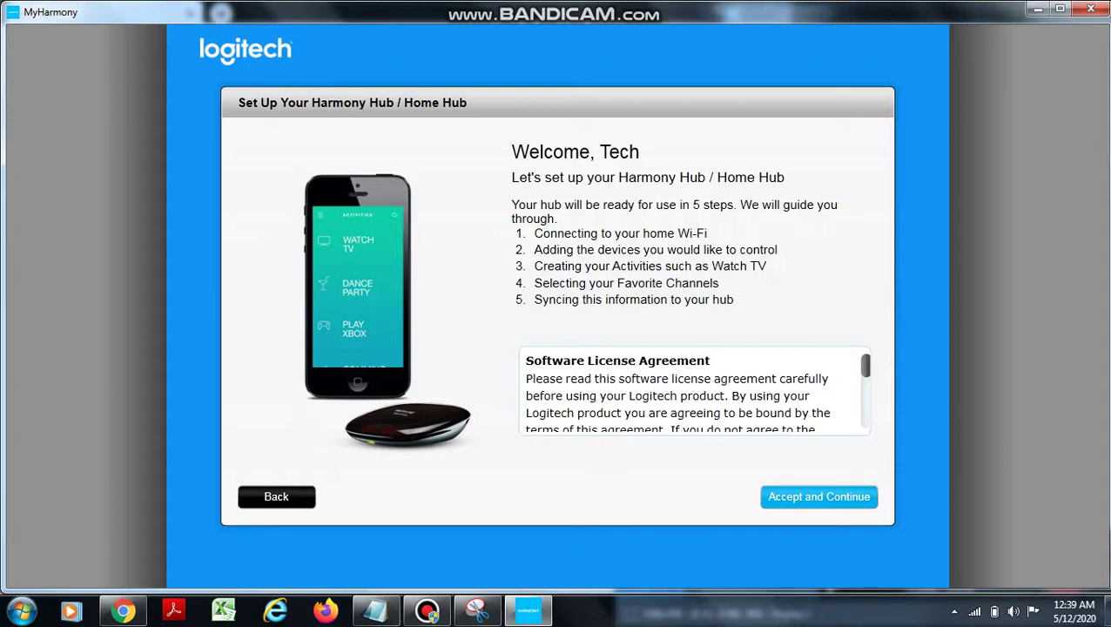
pyautogui.click(819, 496)
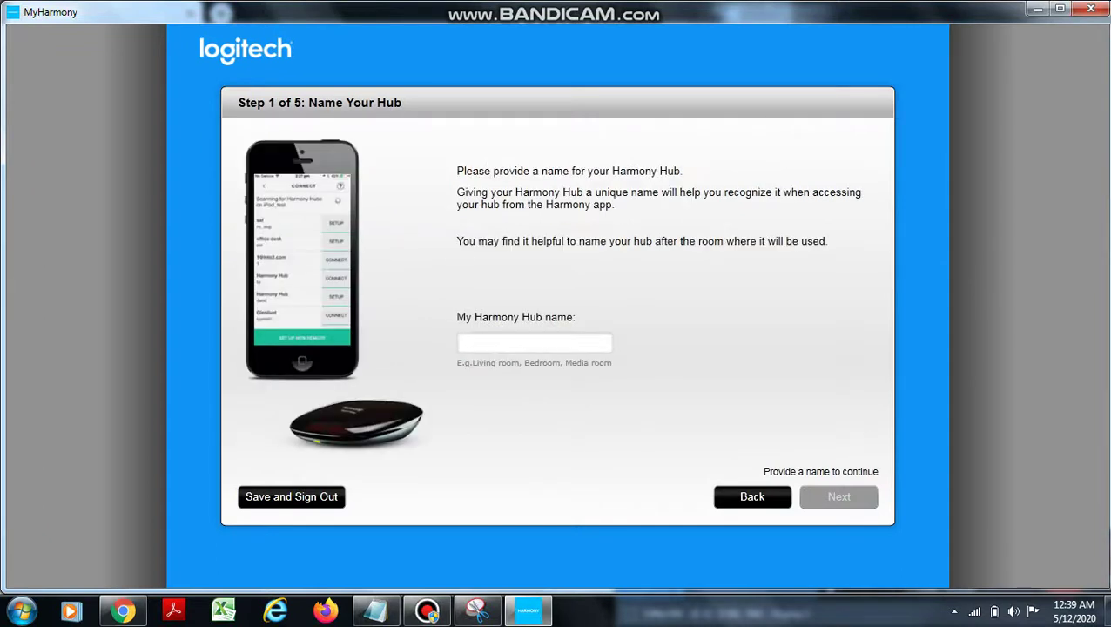
# Name the hub 'Living Room' and confirm to advance to Wi-Fi.
pyautogui.write('Liv')
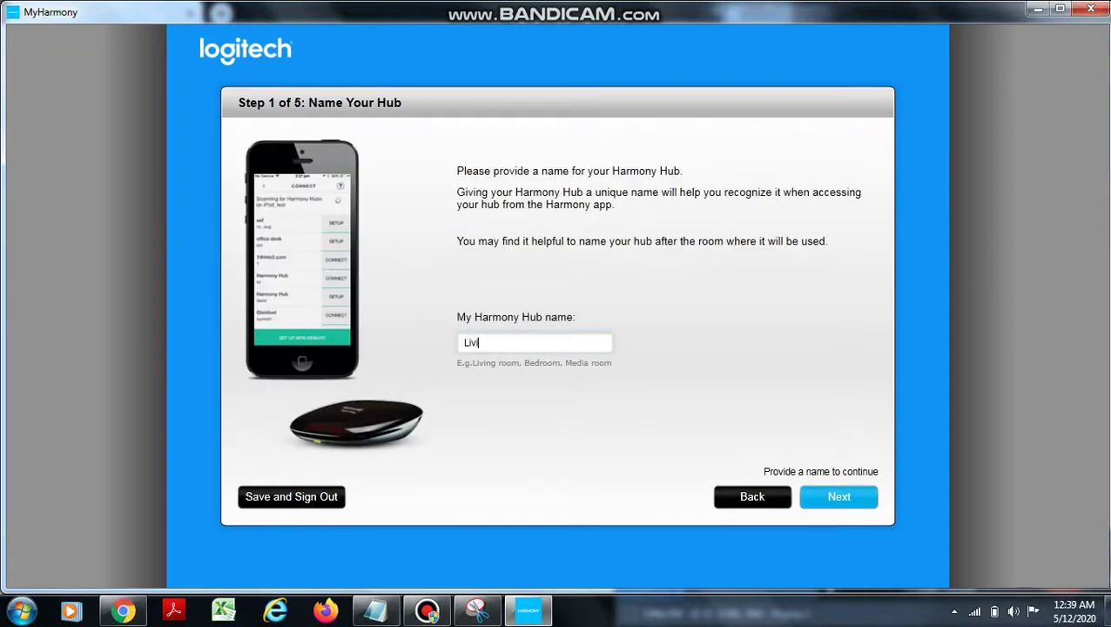
pyautogui.write('ing Lu')
pyautogui.press('BackSpace')
pyautogui.press('BackSpace')
pyautogui.write('Roo')
pyautogui.write('m')
pyautogui.press('Return')
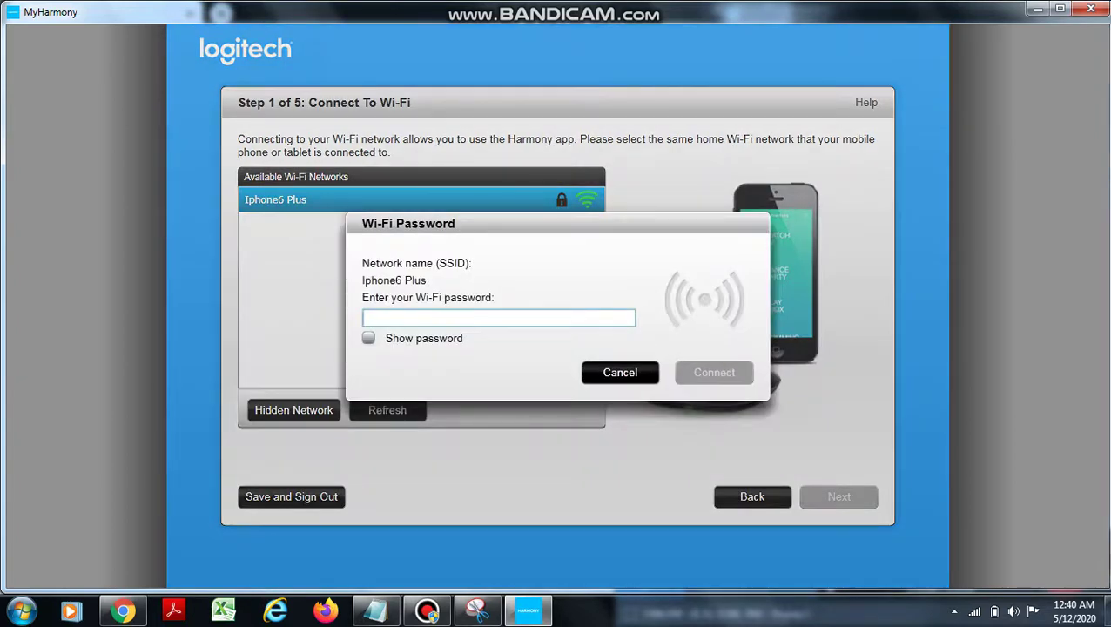
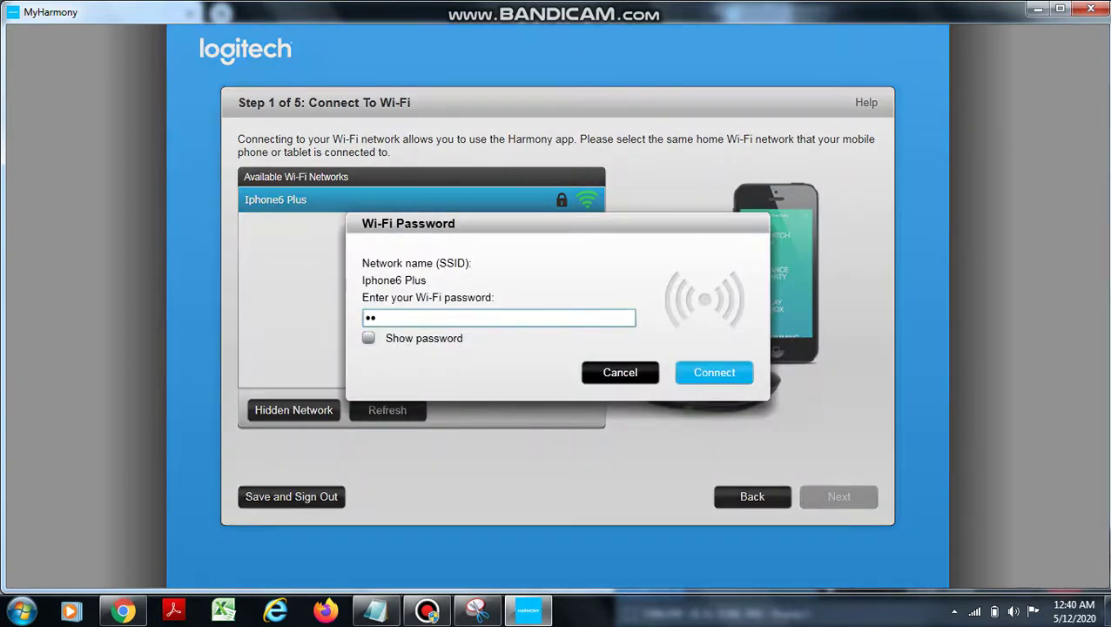
pyautogui.press('Return')
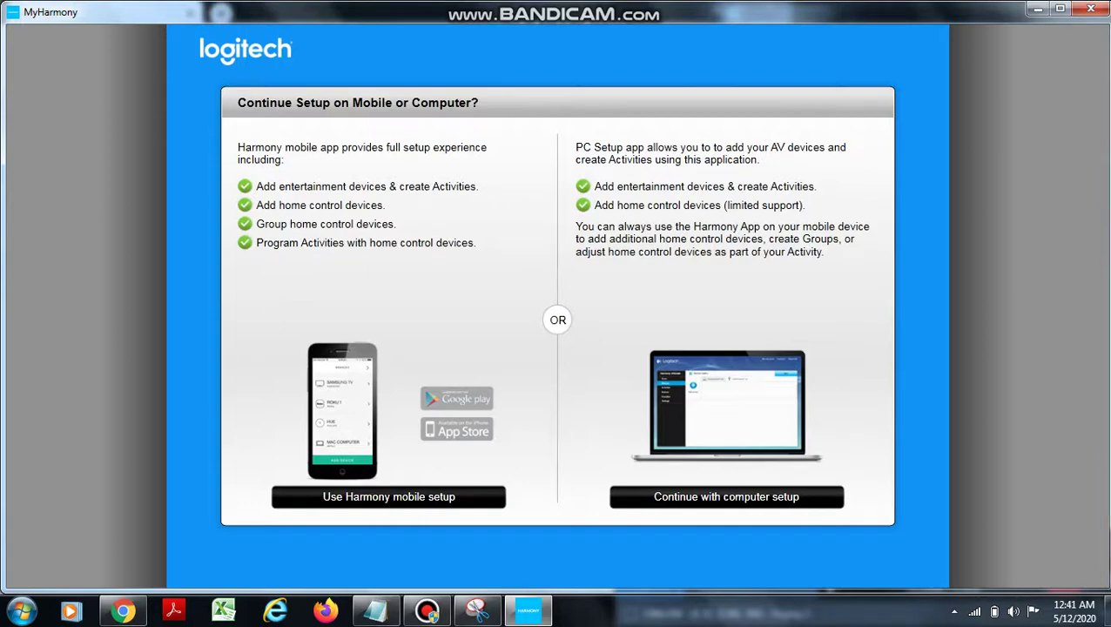
# Choose computer setup and start a New Setup instead of copying settings.
pyautogui.click(726, 496)
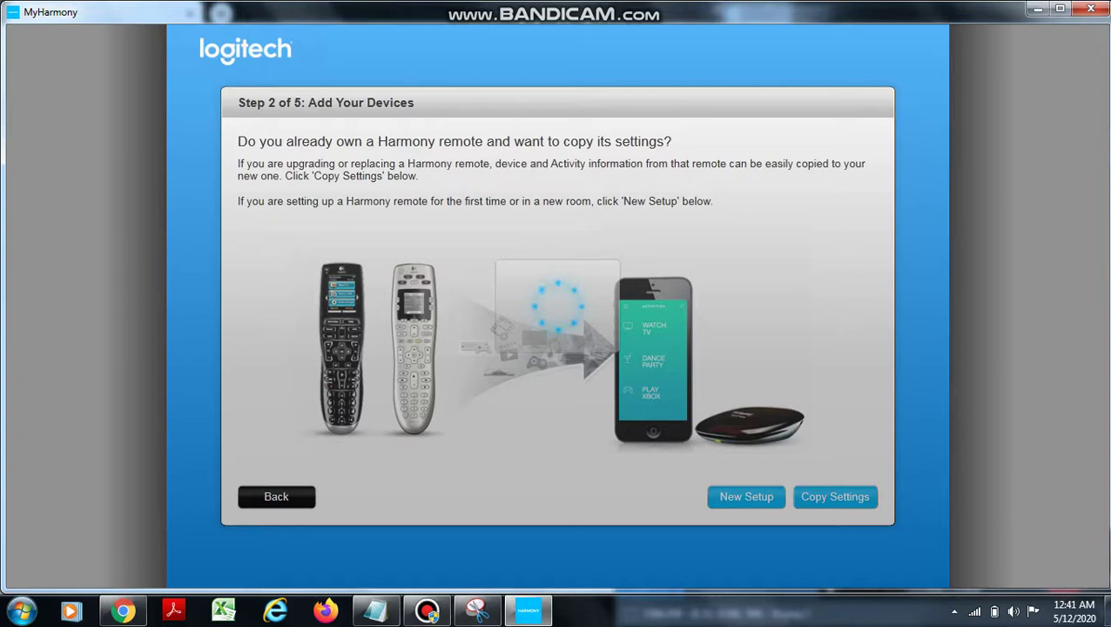
pyautogui.click(427, 610)
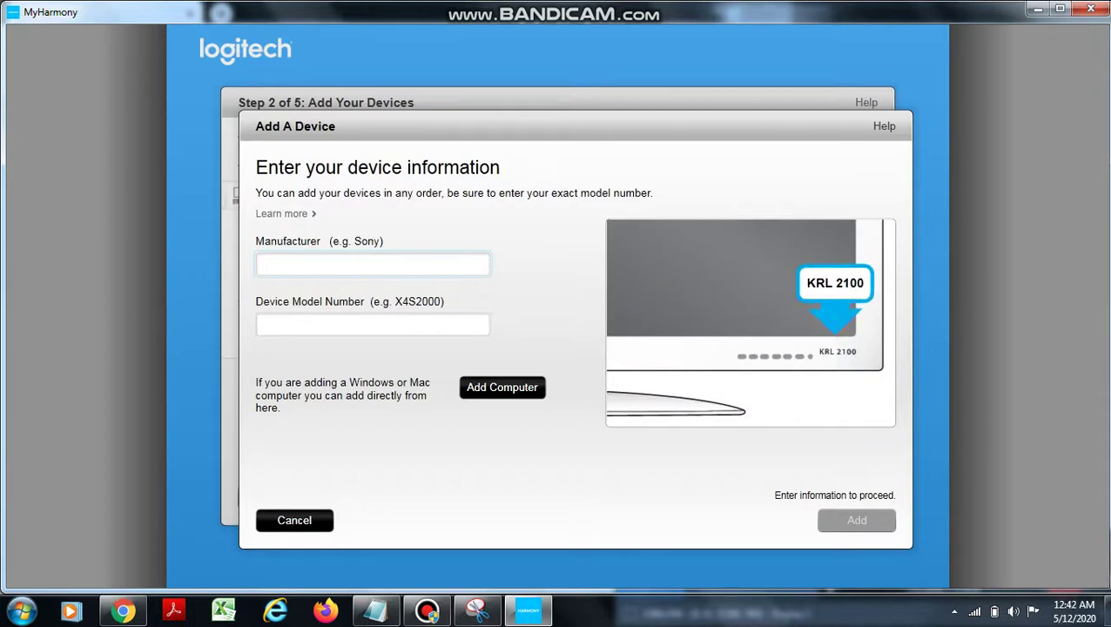
# Add the Sony VPL-HW45ES projector as the first device, then reopen the Add A Device form.
pyautogui.write('SO')
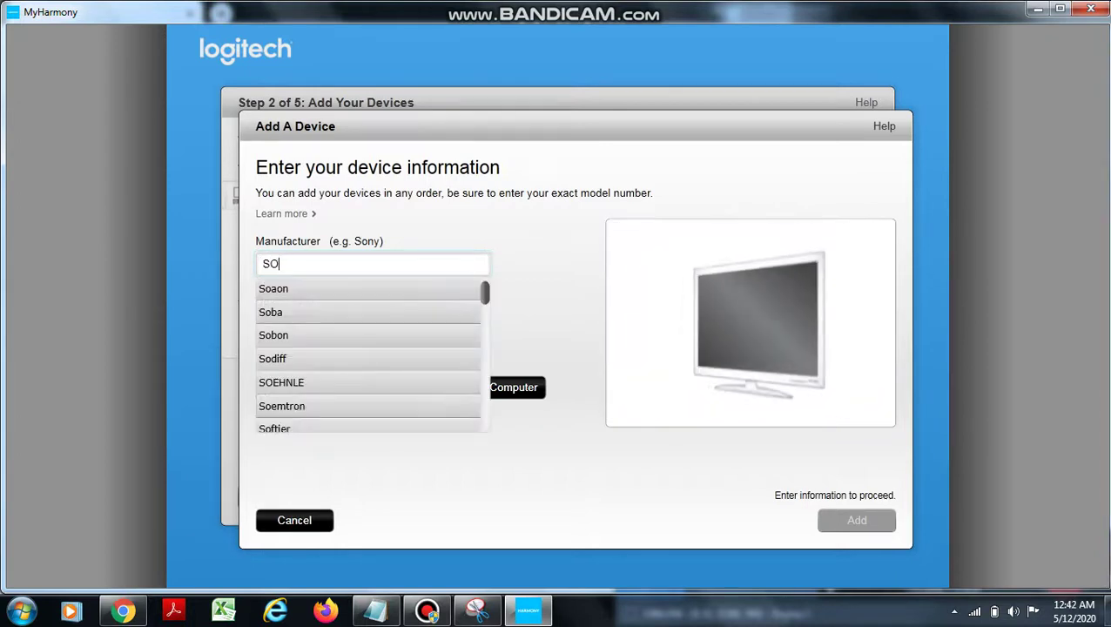
pyautogui.write('ny')
pyautogui.press('Down')
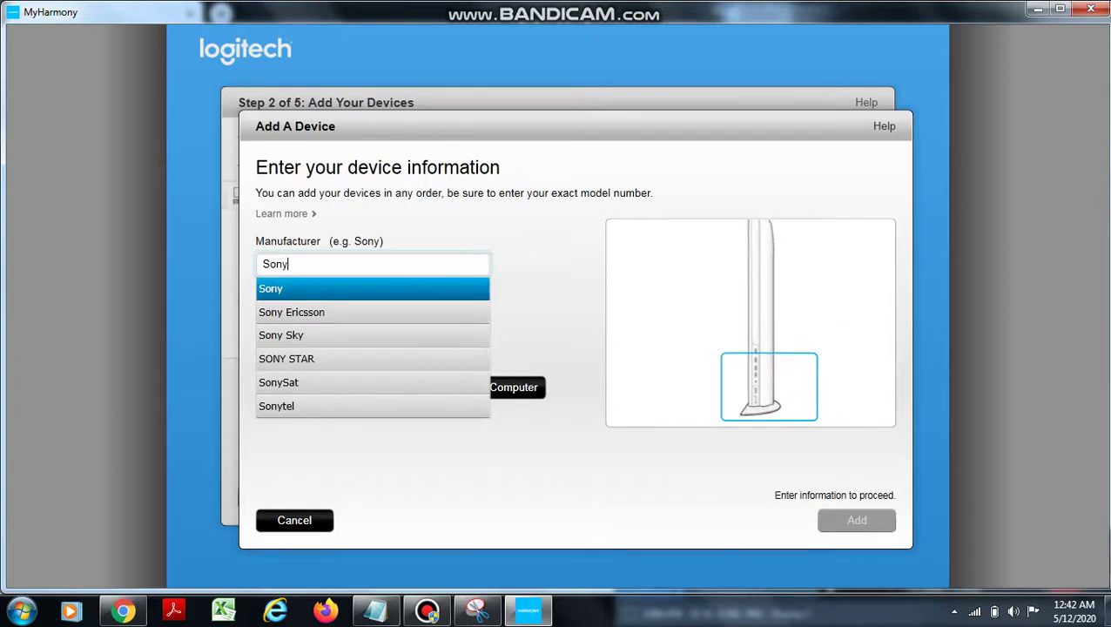
pyautogui.press('Return')
pyautogui.press('Tab')
pyautogui.write('V')
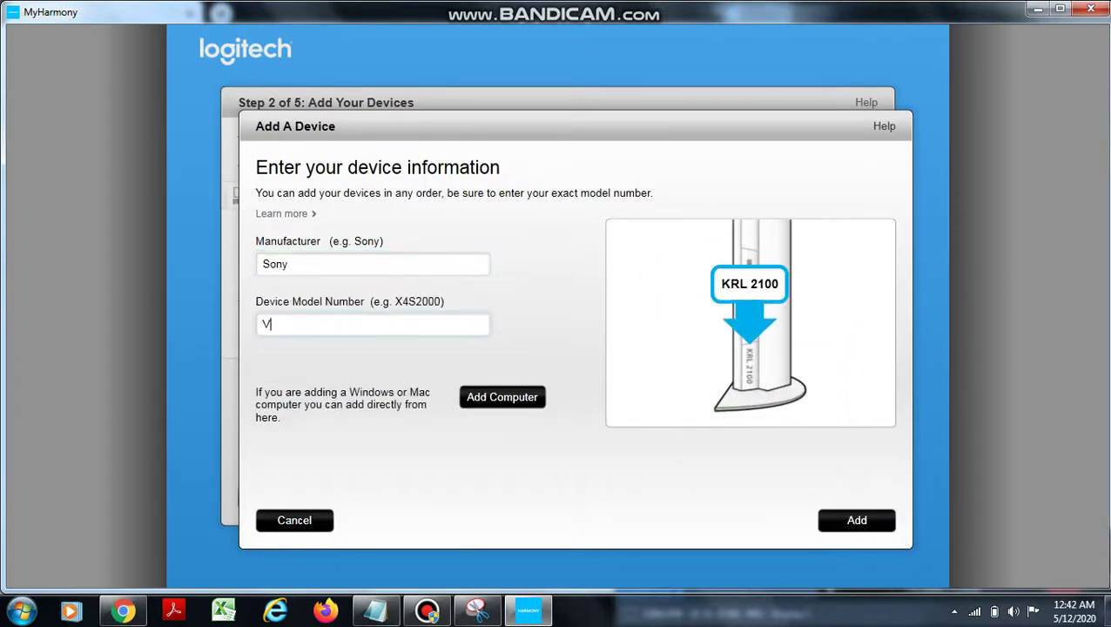
pyautogui.write('y')
pyautogui.press('BackSpace')
pyautogui.press('BackSpace')
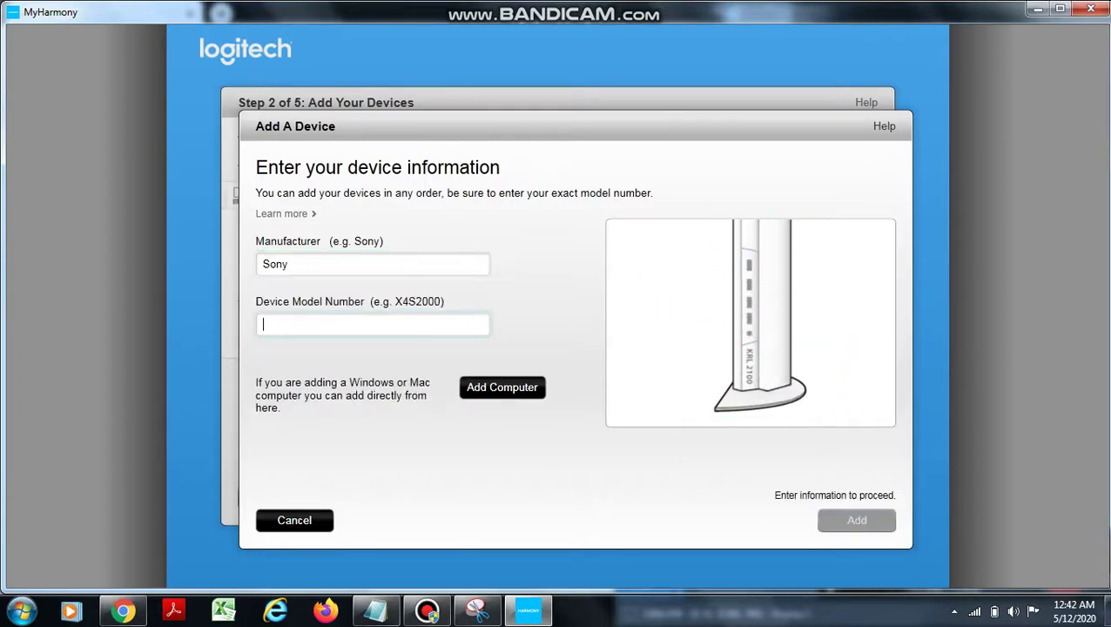
pyautogui.write('VPL')
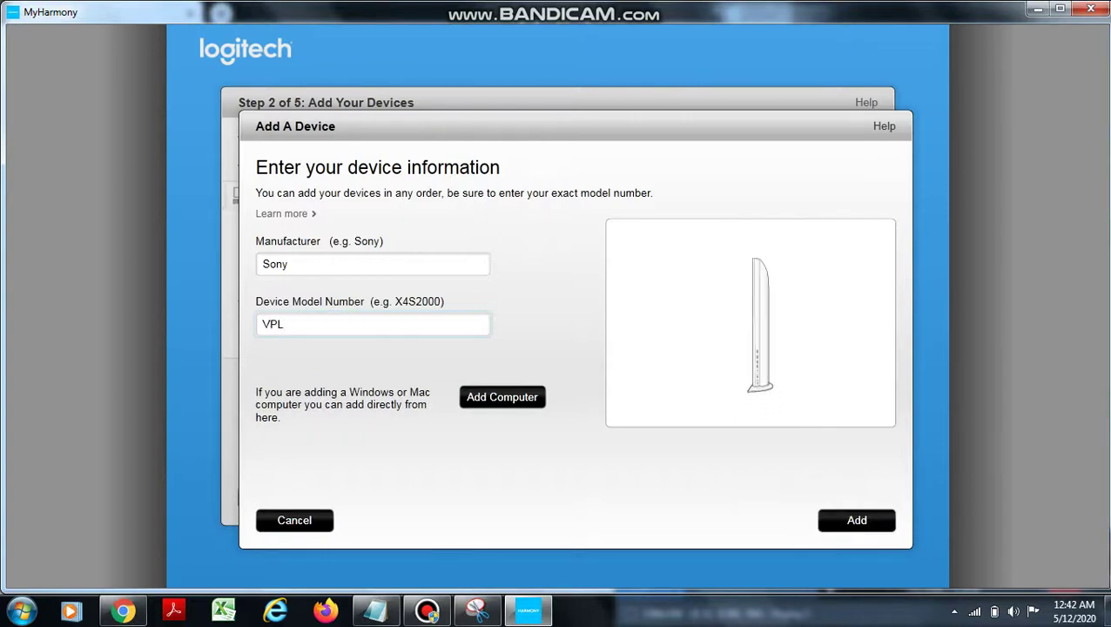
pyautogui.write('HW')
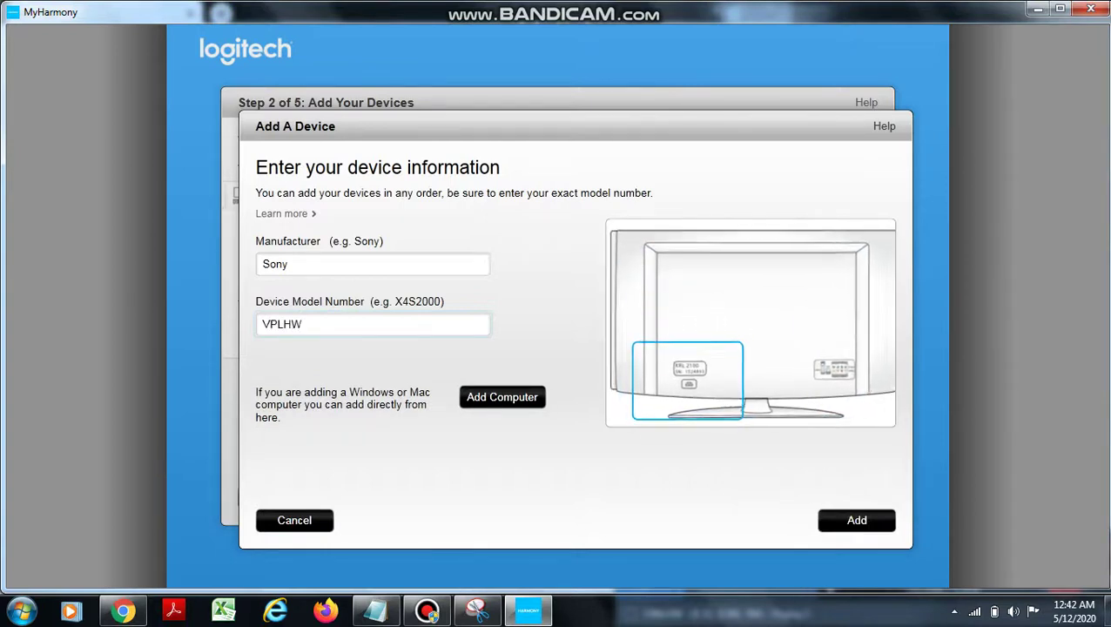
pyautogui.write('45ES')
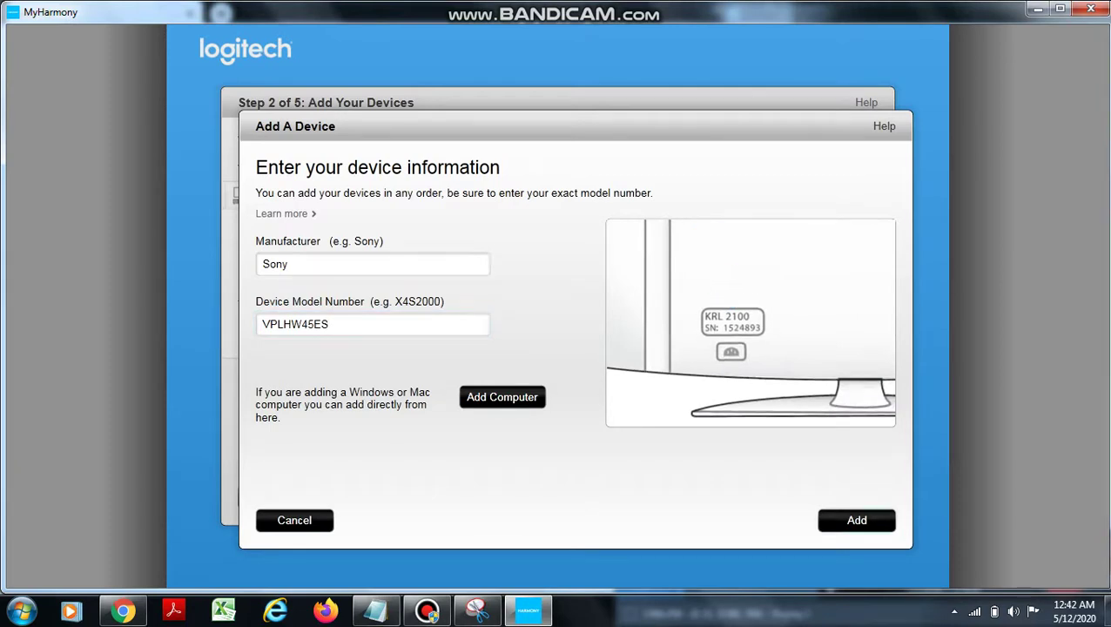
pyautogui.write('-')
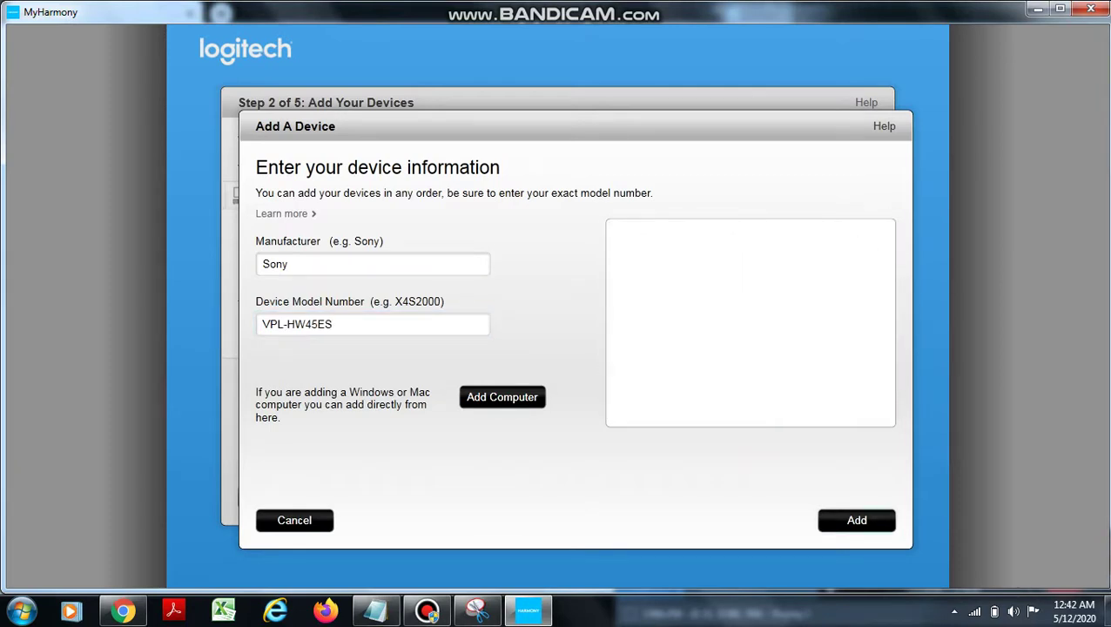
pyautogui.press('Return')
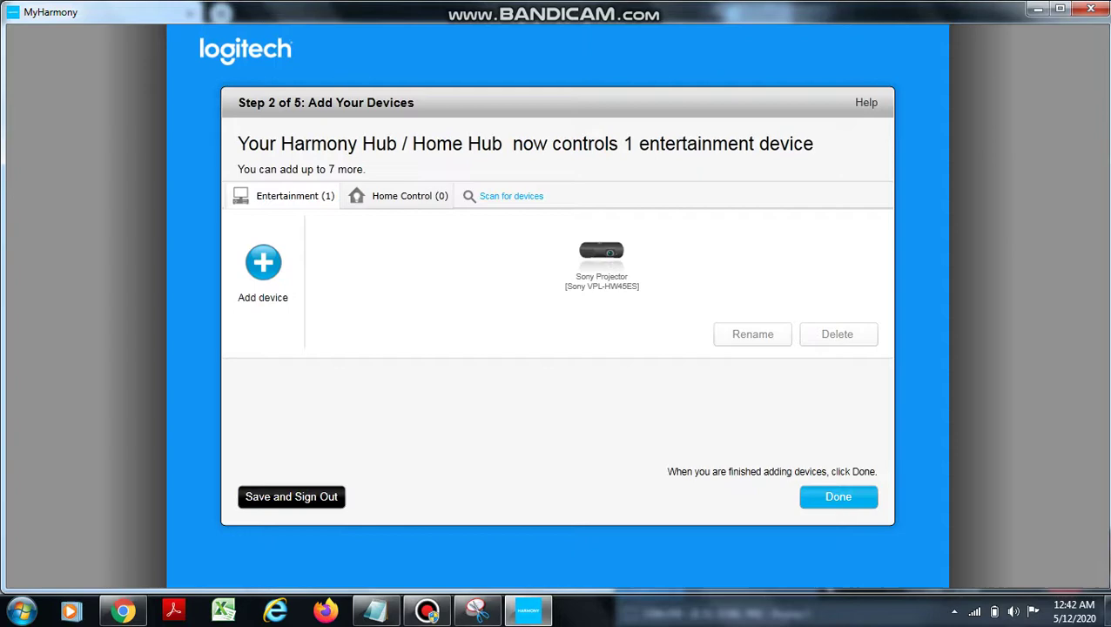
pyautogui.click(263, 262)
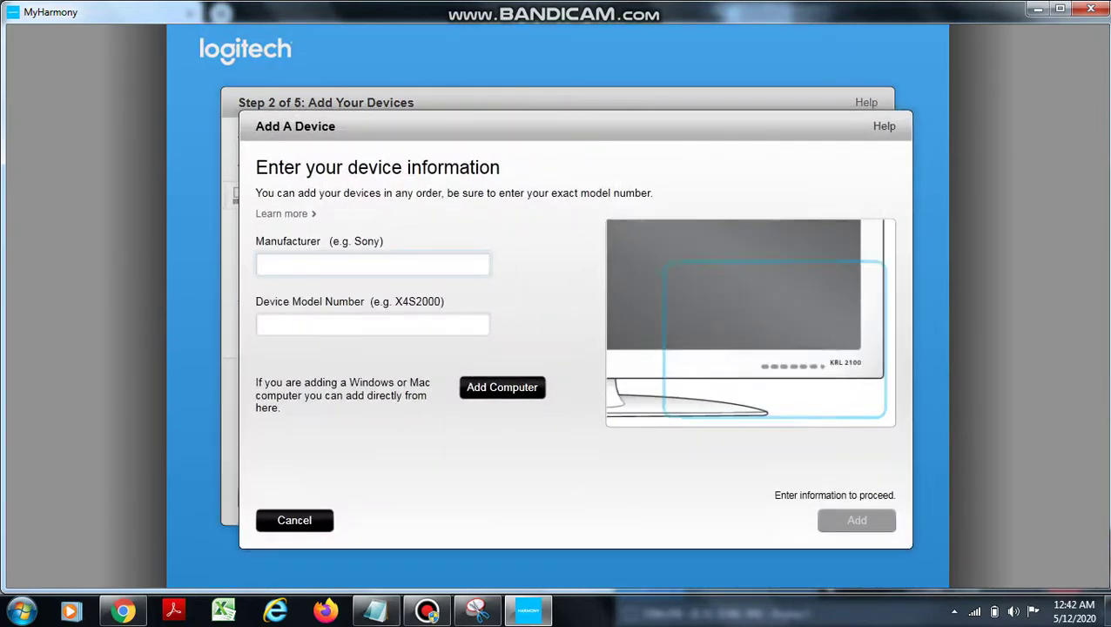
# Set the new device's manufacturer to Denon, replacing a mistaken Marantz choice.
pyautogui.write('Ma')
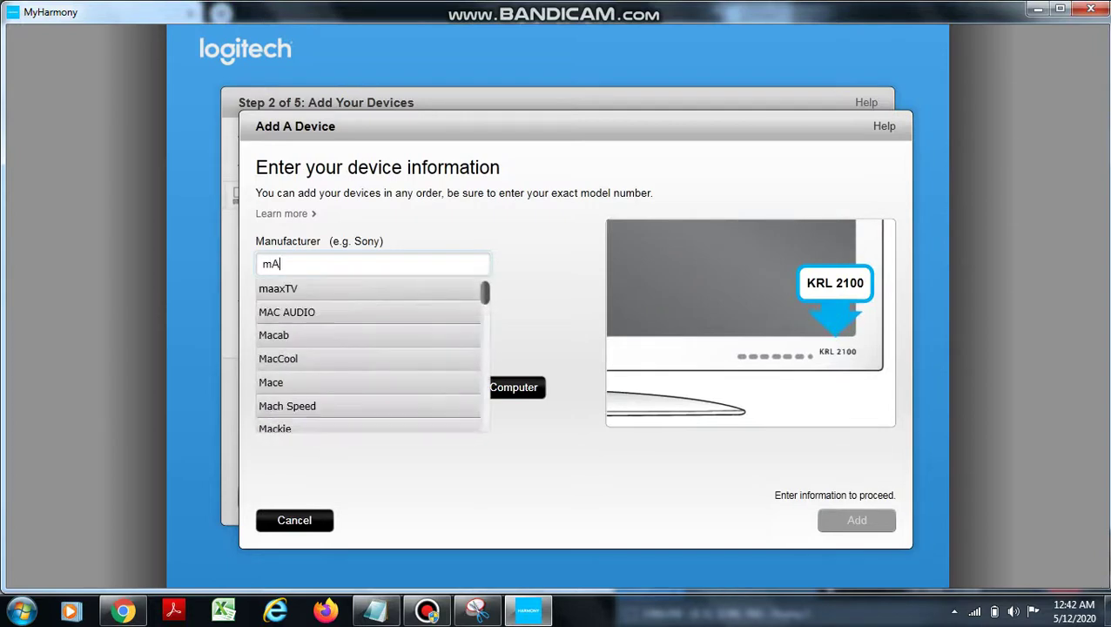
pyautogui.press('BackSpace')
pyautogui.press('BackSpace')
pyautogui.write('Mar')
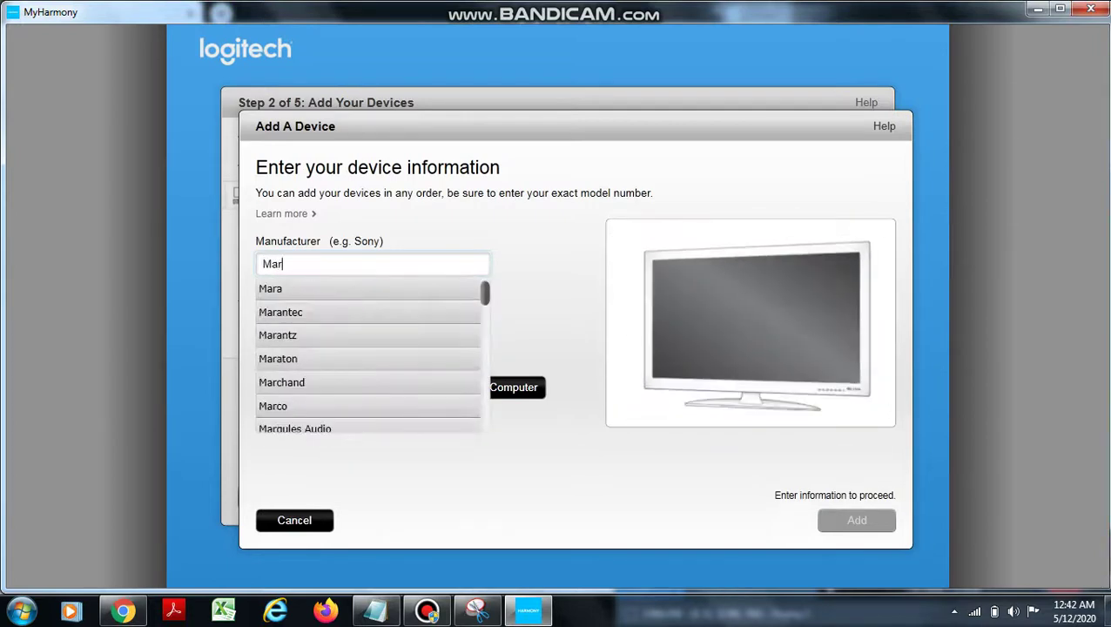
pyautogui.write('an')
pyautogui.press('Down')
pyautogui.press('Down')
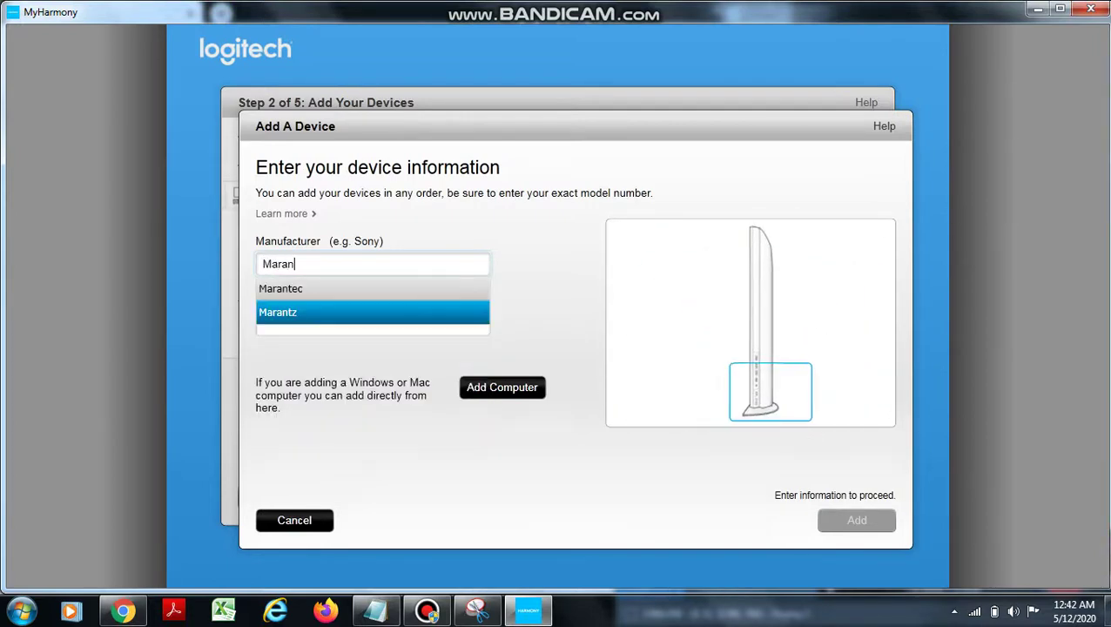
pyautogui.press('Return')
pyautogui.press('Tab')
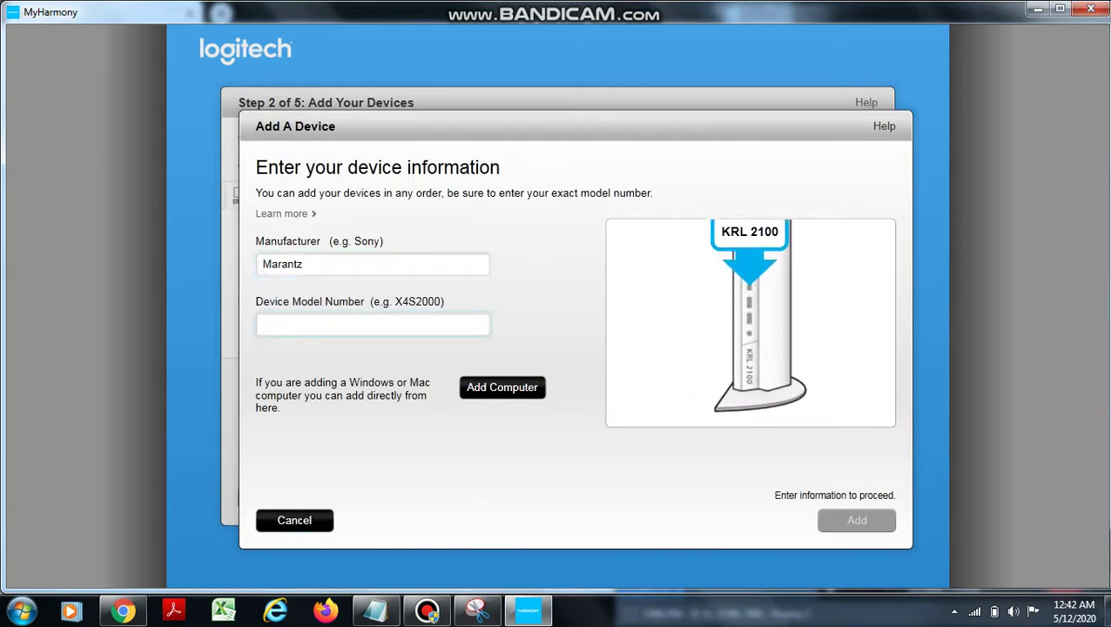
pyautogui.hotkey('shift', 'Tab')
pyautogui.press('BackSpace')
pyautogui.write('Den')
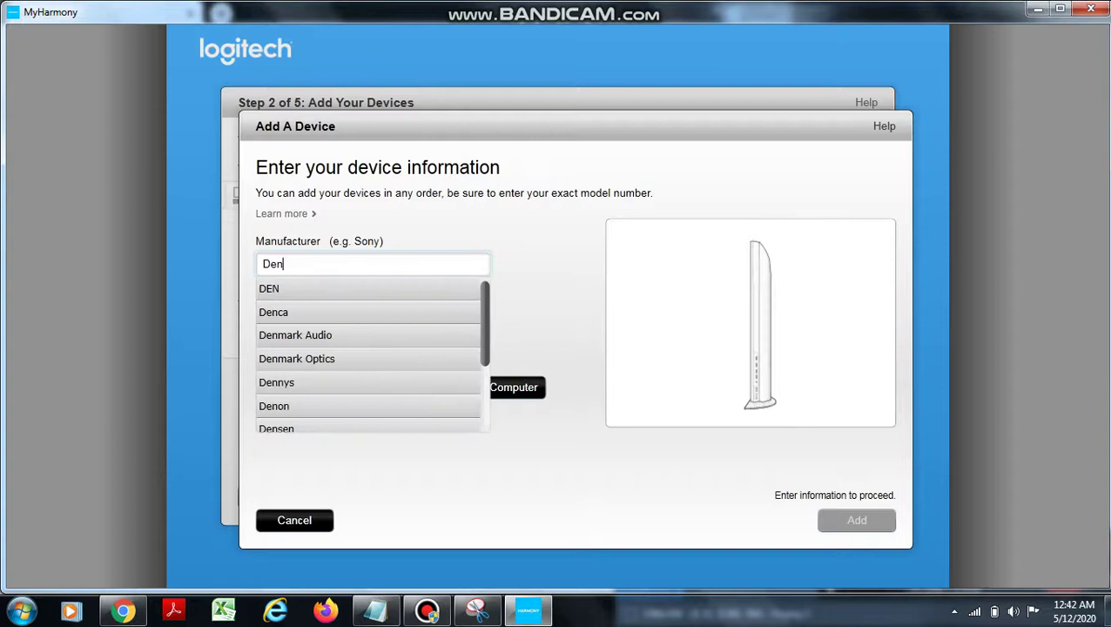
pyautogui.write('on')
pyautogui.press('Down')
pyautogui.press('Return')
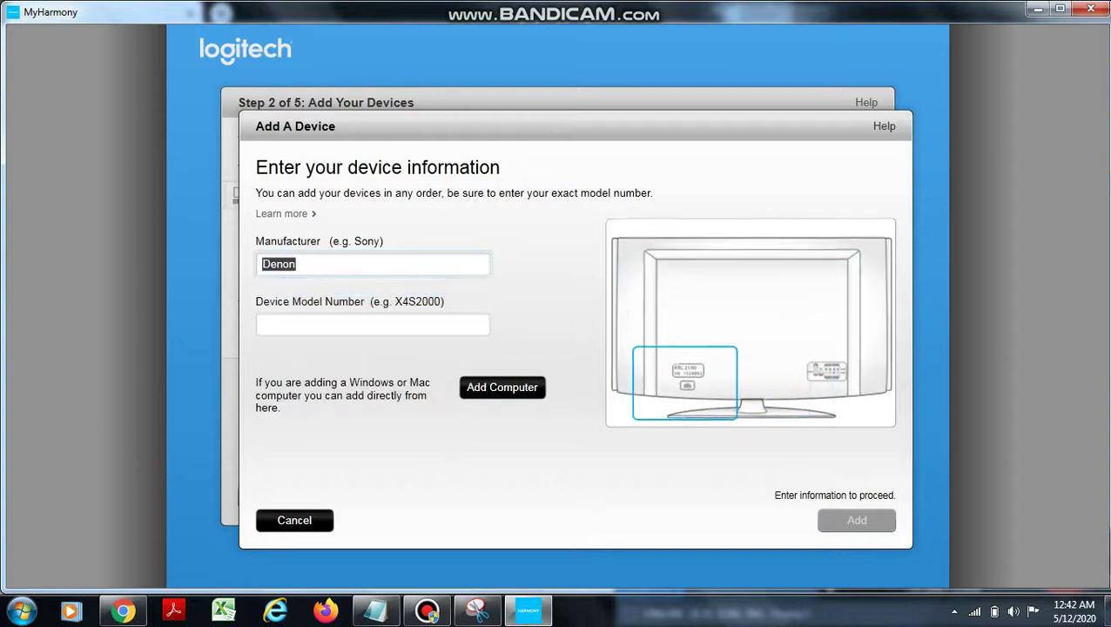
pyautogui.press('Tab')
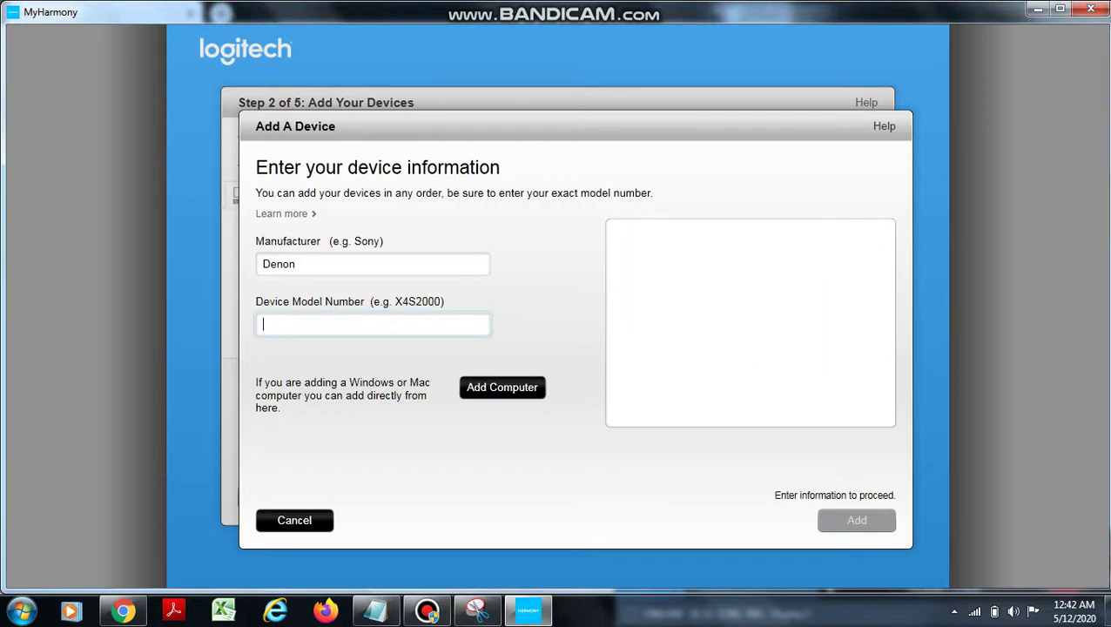
# Enter model X4000H and confirm the Denon AVR-X4000 match.
pyautogui.write('X')
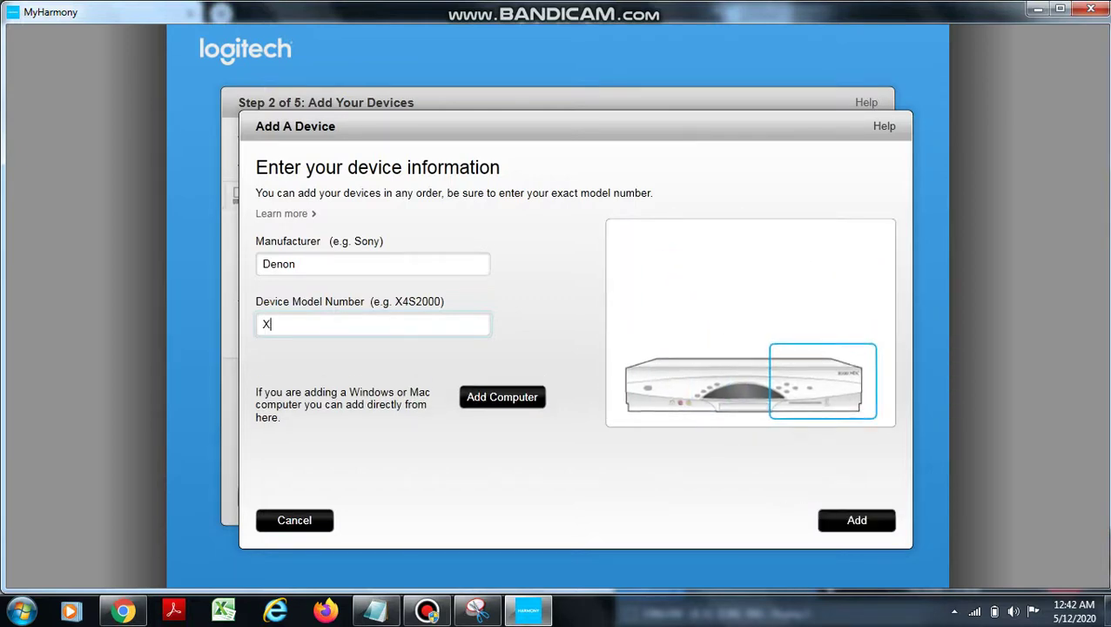
pyautogui.write('4000')
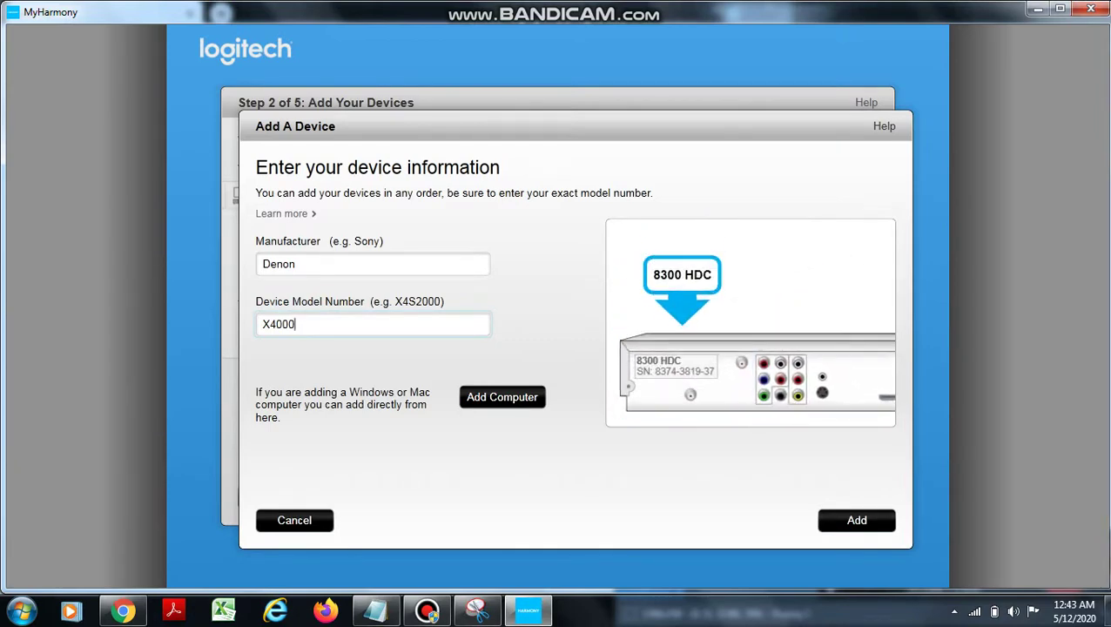
pyautogui.write('H')
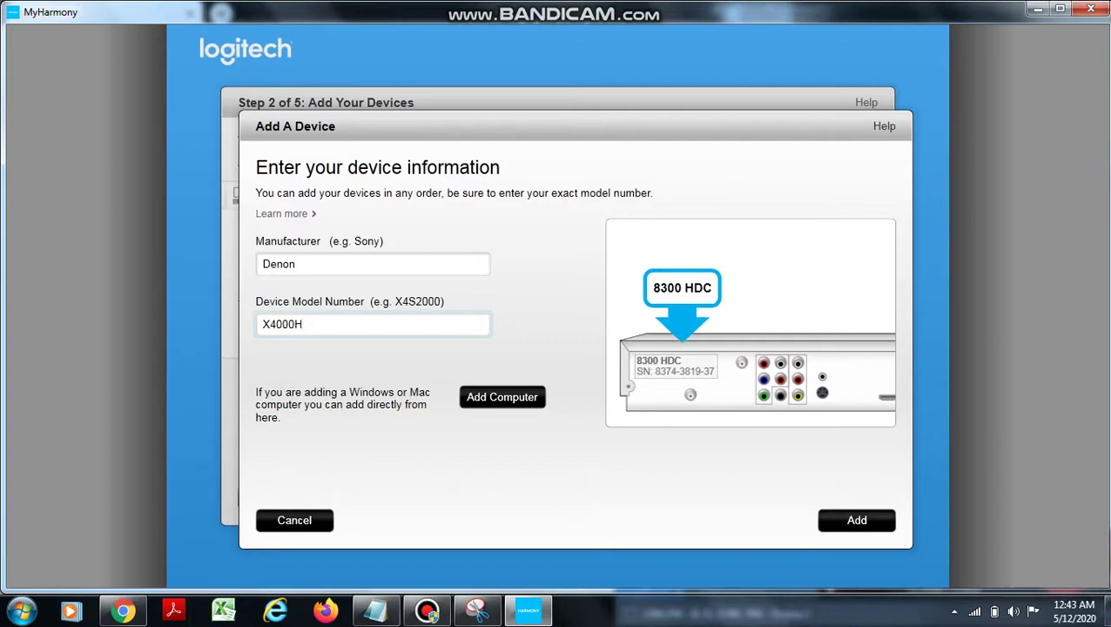
pyautogui.press('Return')
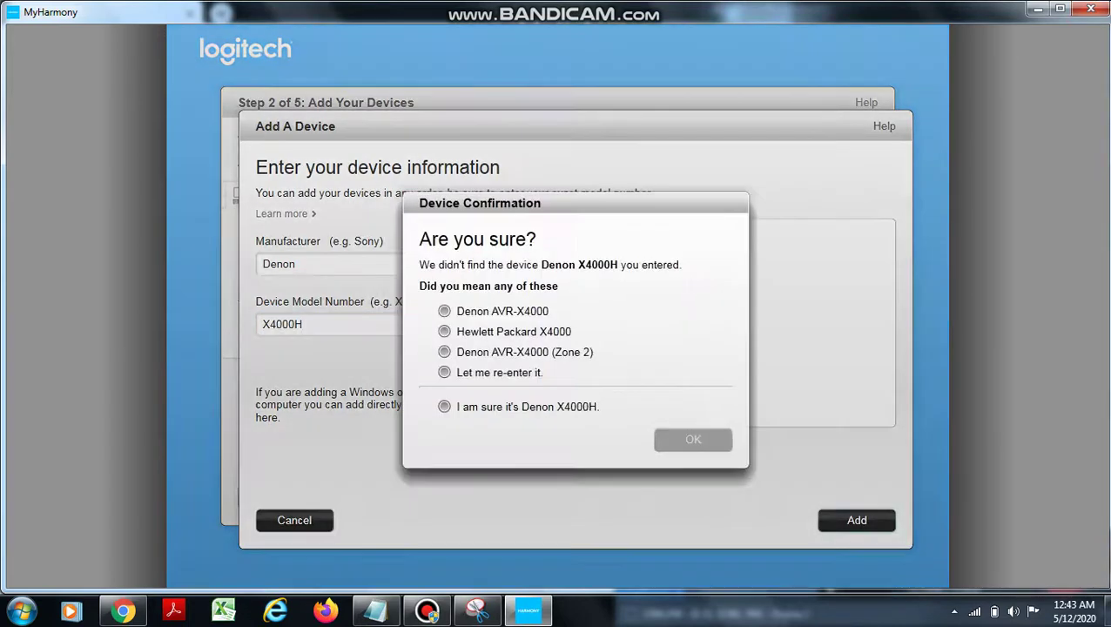
pyautogui.press('Down')
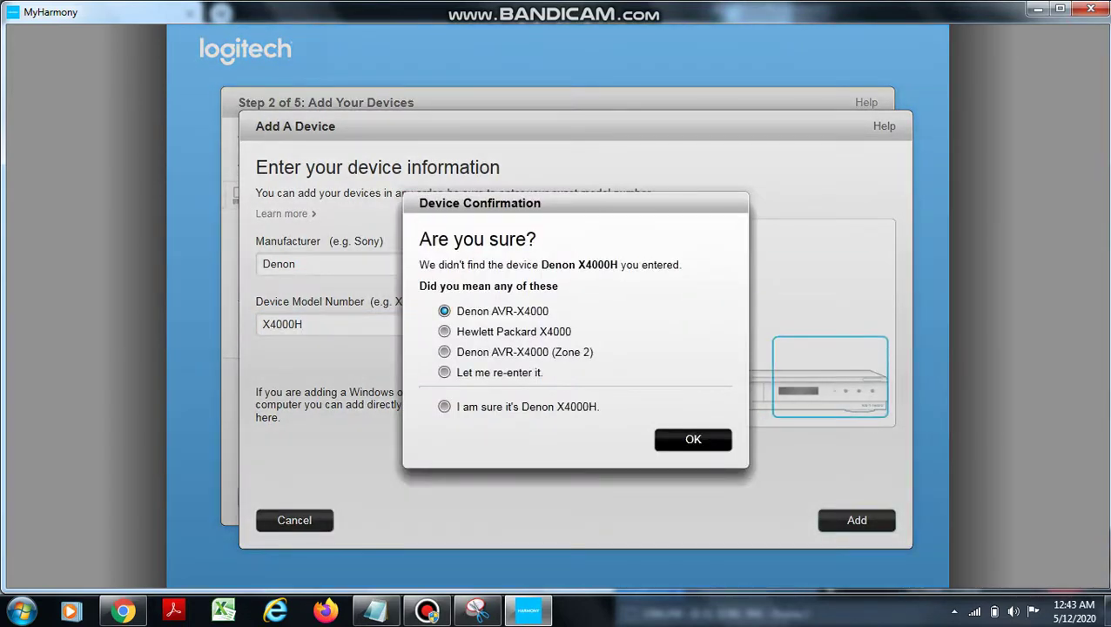
pyautogui.press('Return')
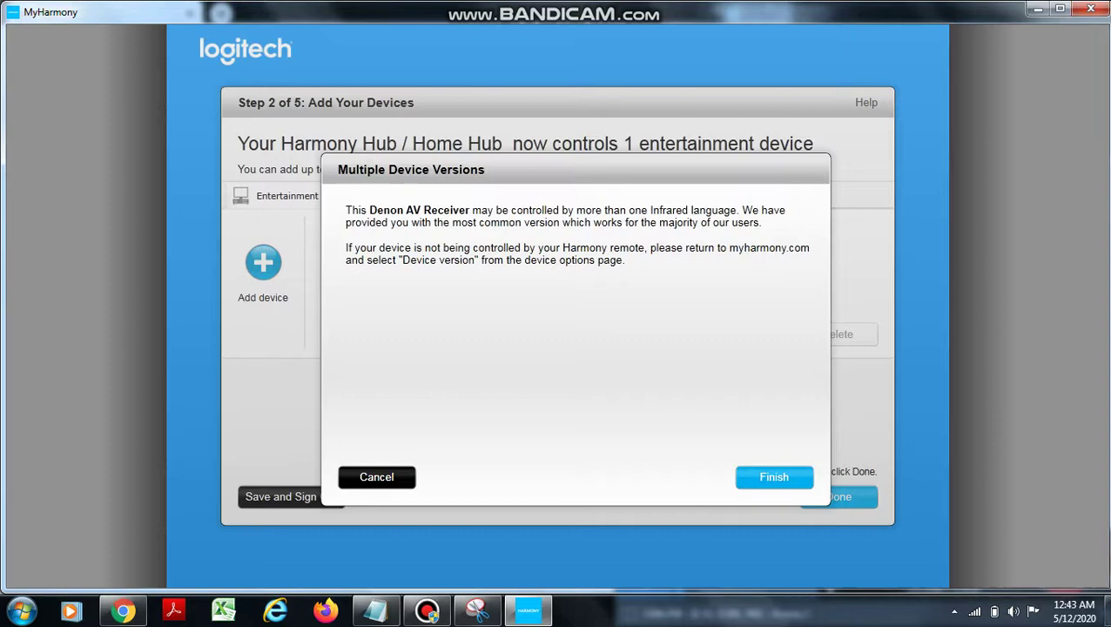
# Finish adding devices, skip activities, and let the hub update to the two-device home page.
pyautogui.press('Return')
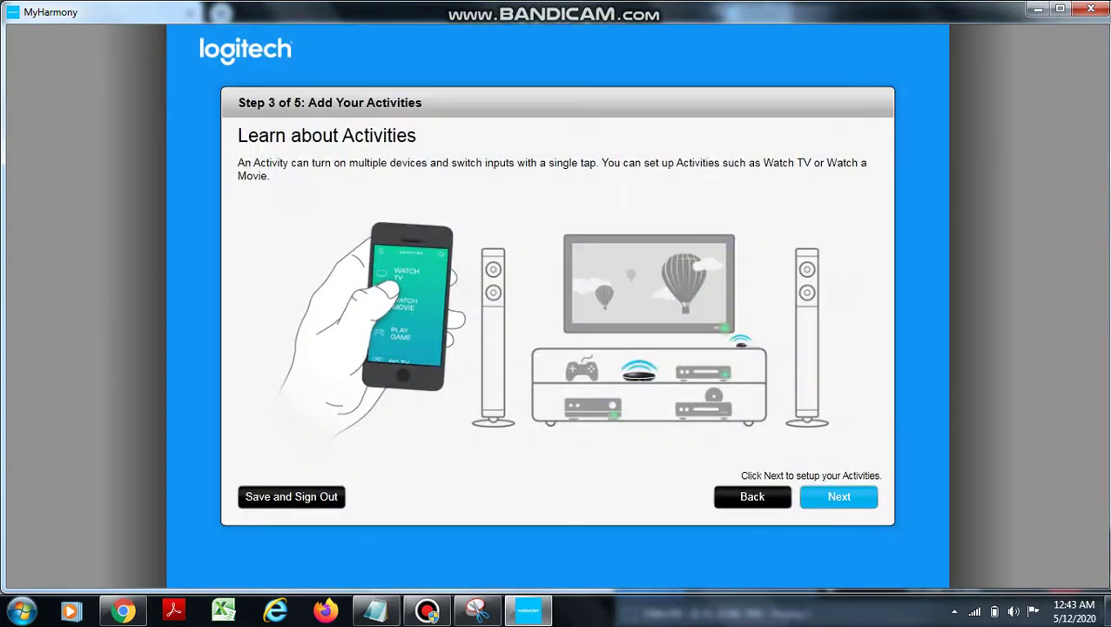
pyautogui.click(838, 497)
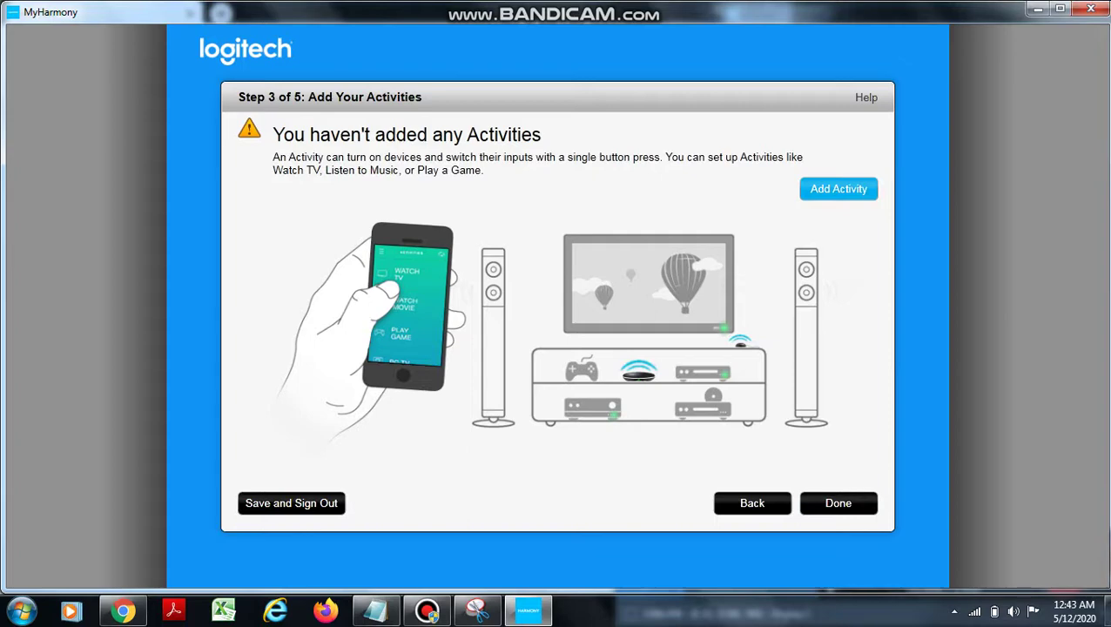
pyautogui.click(838, 503)
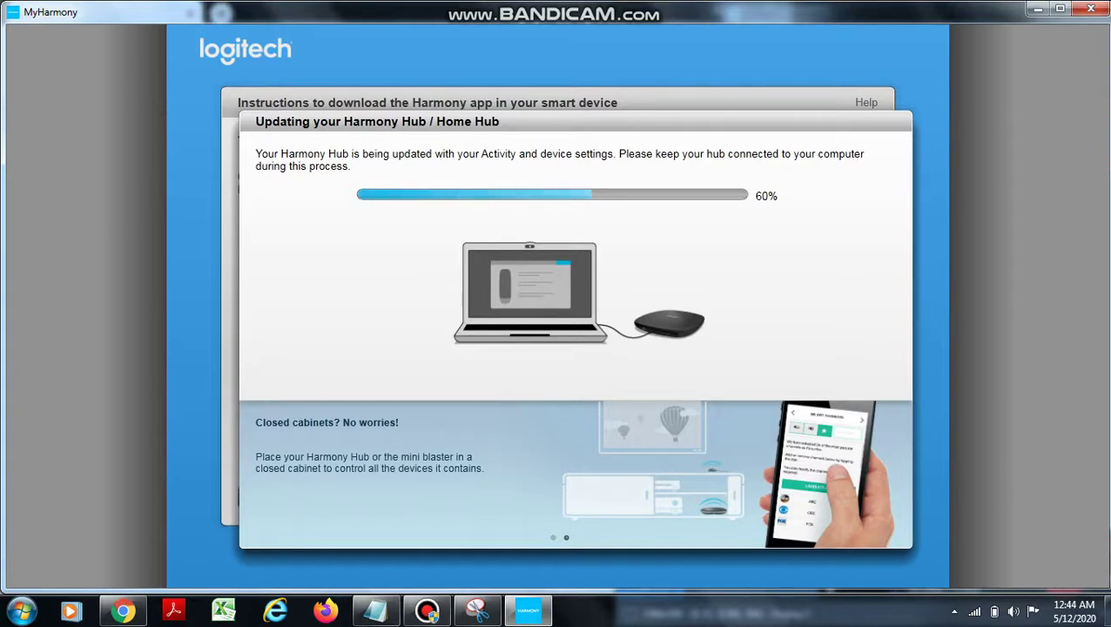
pyautogui.click(427, 610)
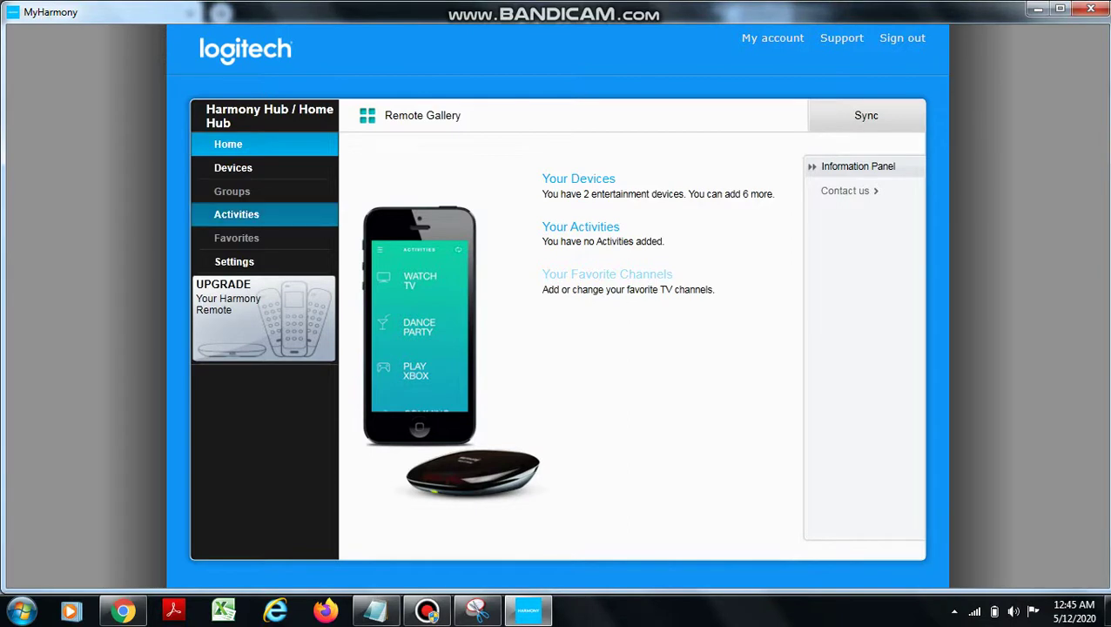
# Start a custom activity and begin renaming it Watch Movie.
pyautogui.click(236, 214)
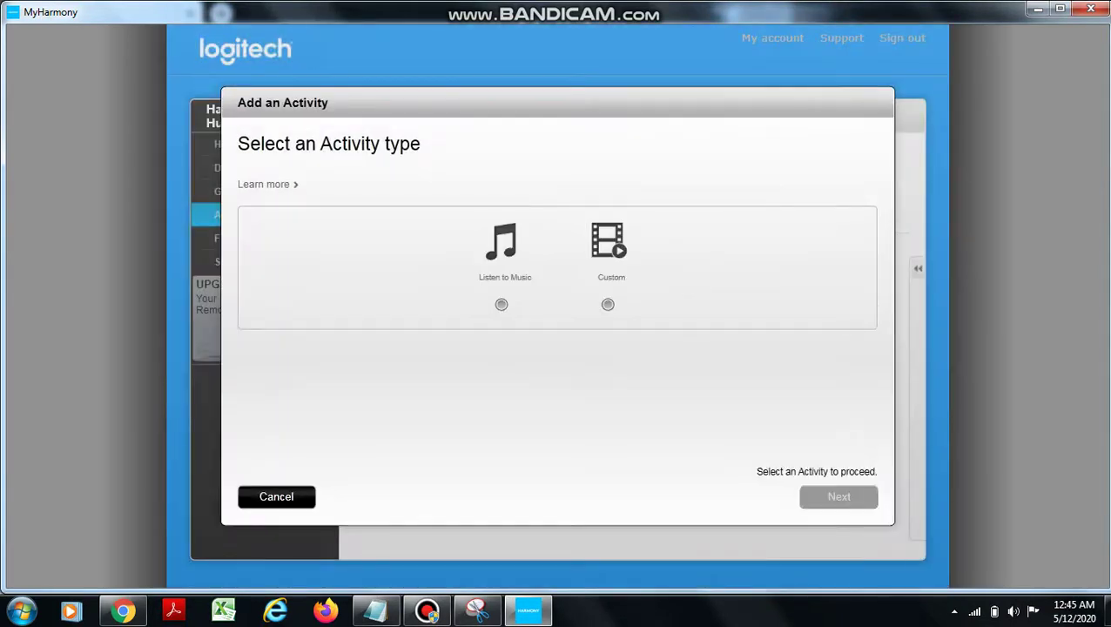
pyautogui.click(608, 303)
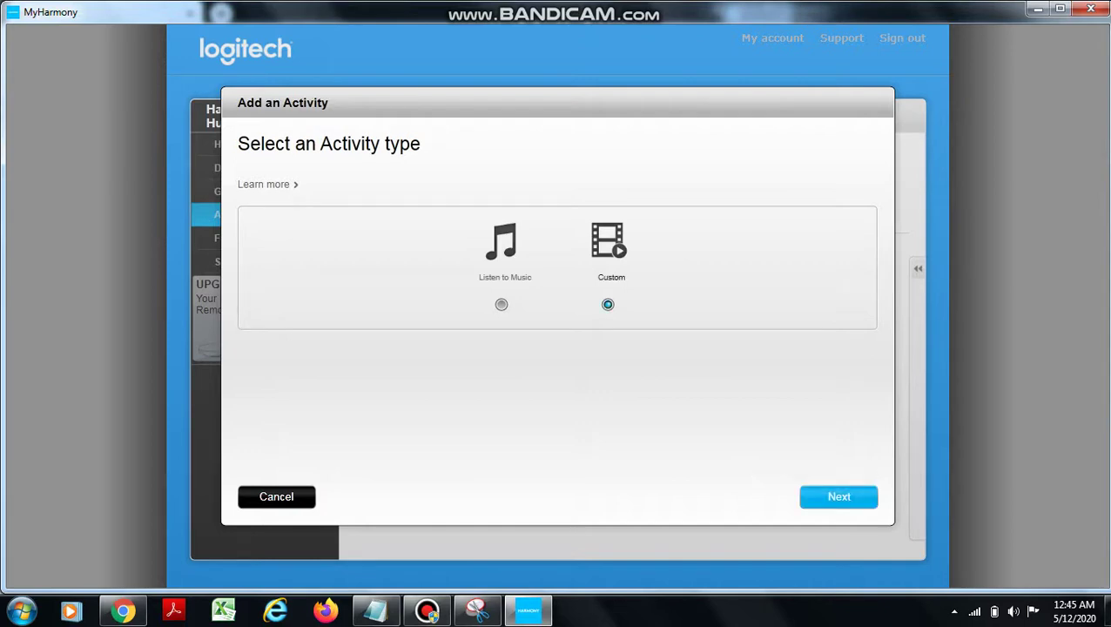
pyautogui.click(838, 496)
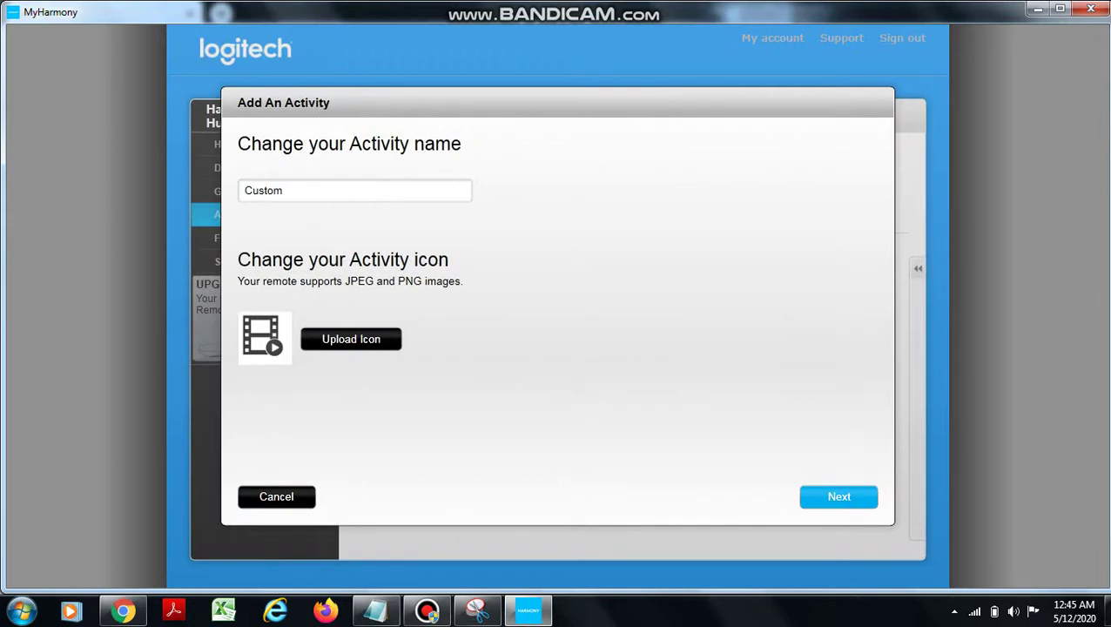
pyautogui.hotkey('ctrl', 'a')
pyautogui.press('BackSpace')
pyautogui.write('M')
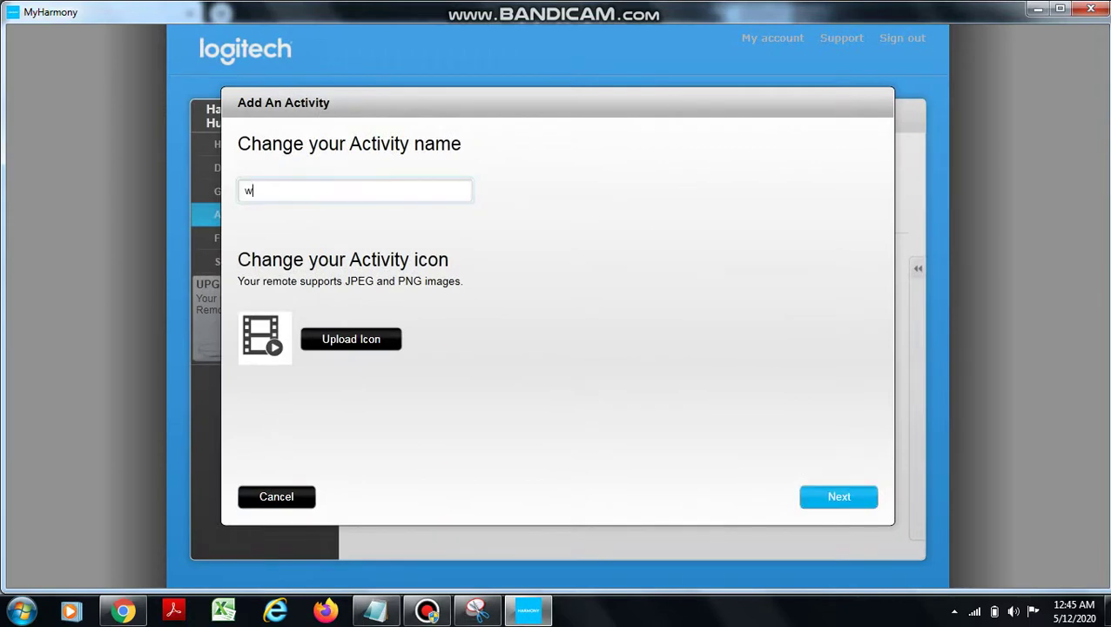
pyautogui.press('BackSpace')
pyautogui.write('Mo')
pyautogui.press('BackSpace')
pyautogui.press('BackSpace')
pyautogui.press('BackSpace')
pyautogui.write('W')
# Confirm the Watch Movie name and include both the Sony Projector and Denon AV Receiver.
pyautogui.press('Return')
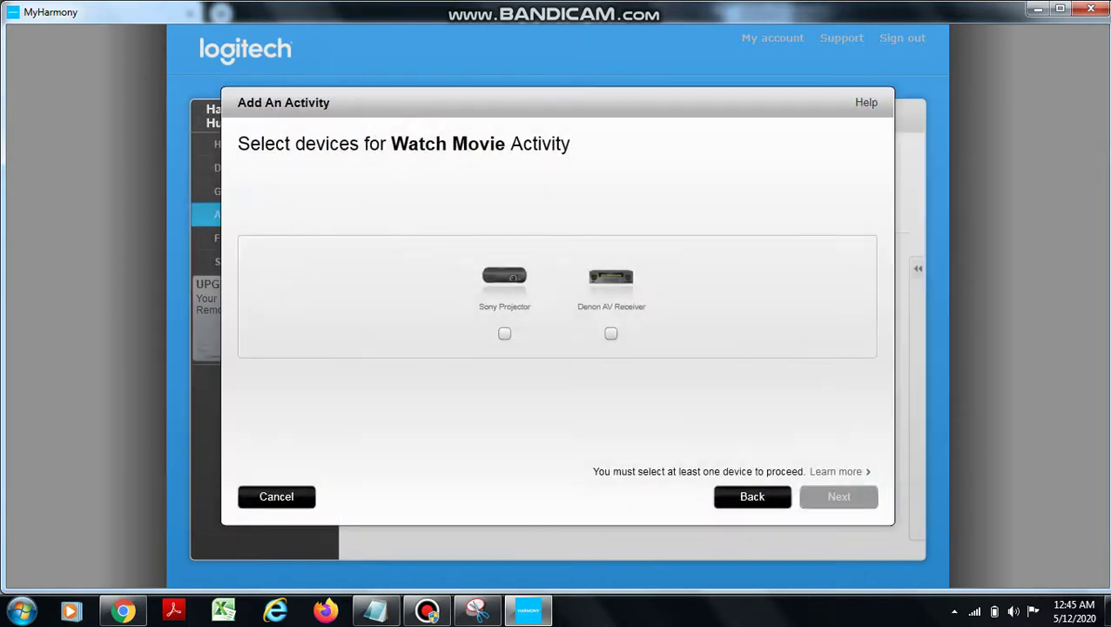
pyautogui.press('space')
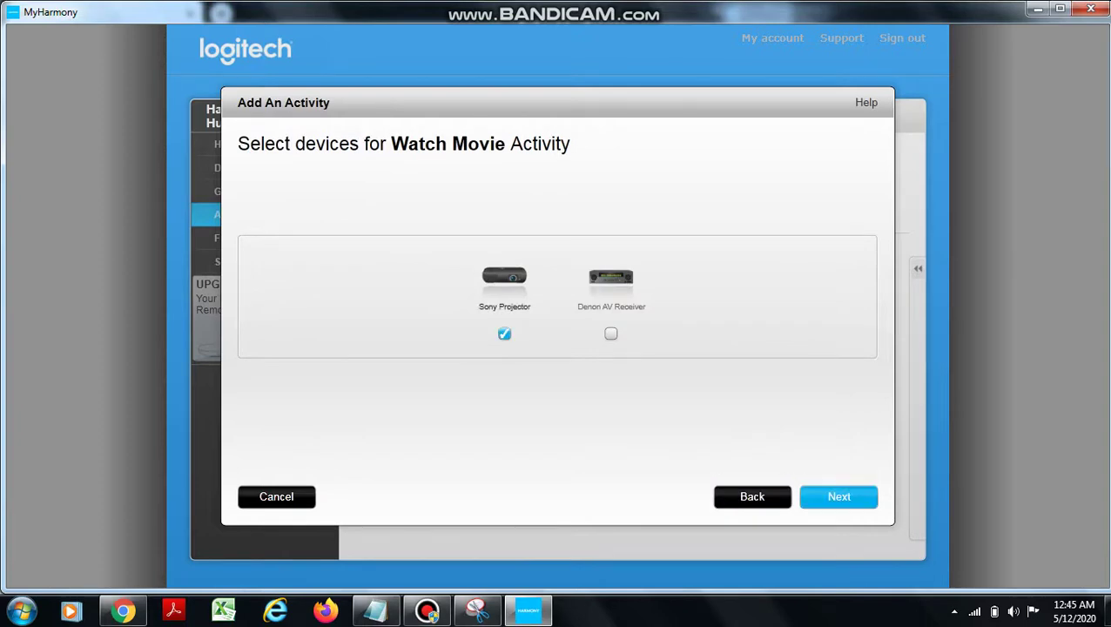
pyautogui.press('Tab')
pyautogui.press('space')
pyautogui.press('Tab')
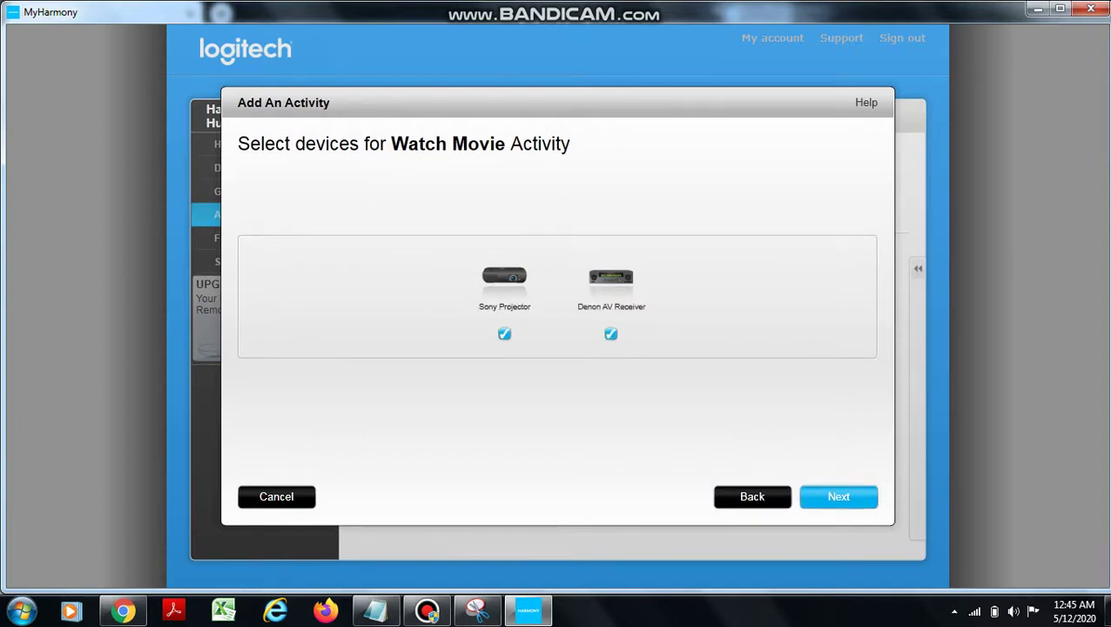
pyautogui.press('Return')
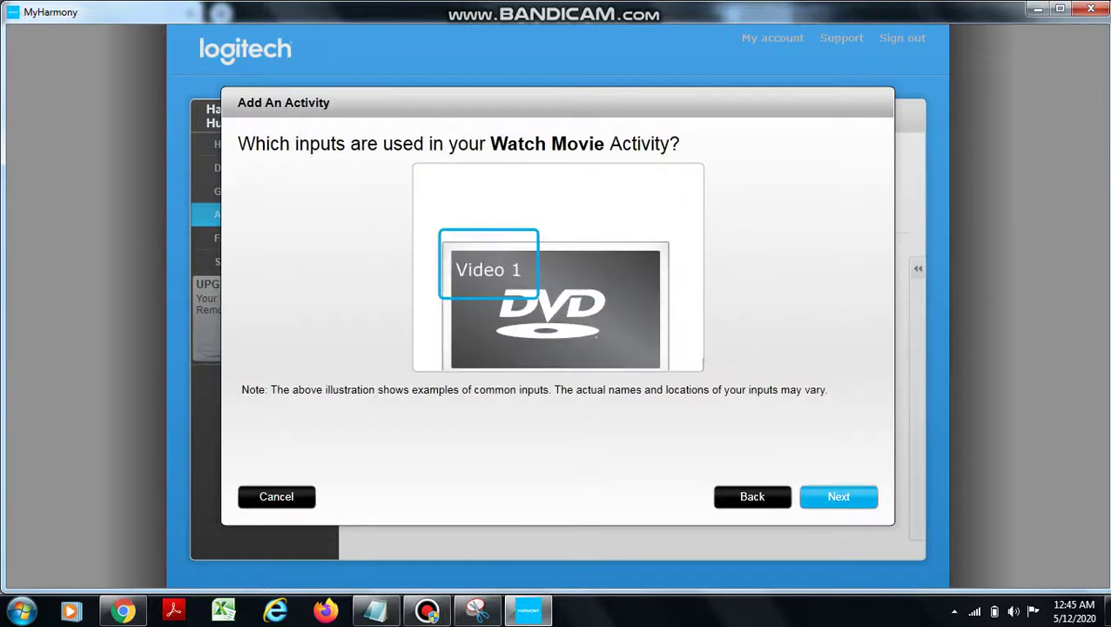
# Leave the projector input unchanged with no input skipping, and set the receiver to CBL/SAT.
pyautogui.press('Return')
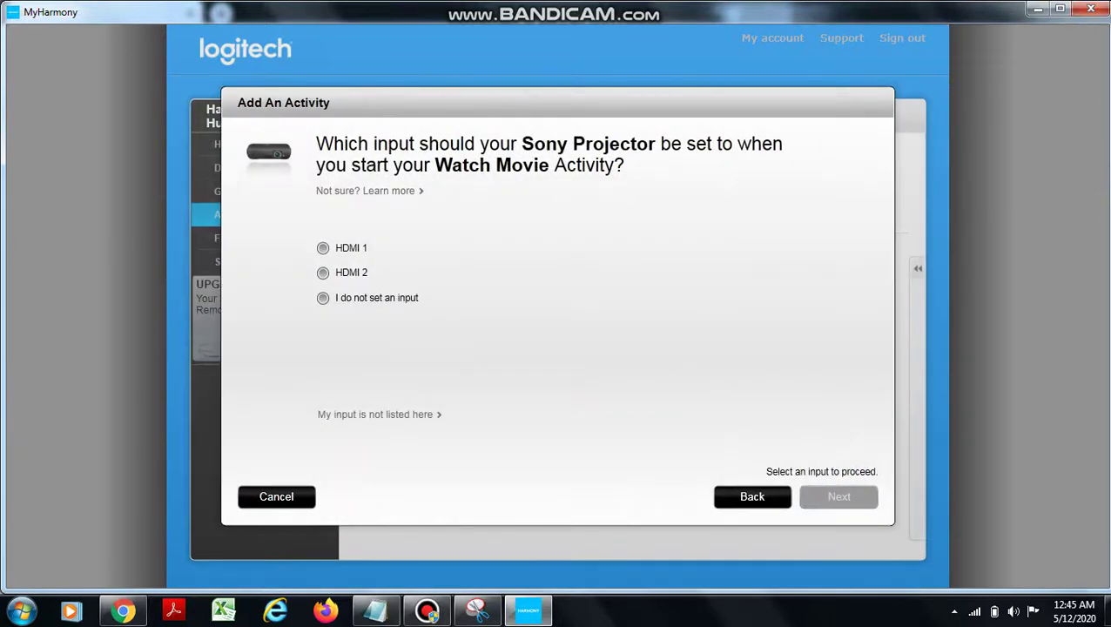
pyautogui.press('Up')
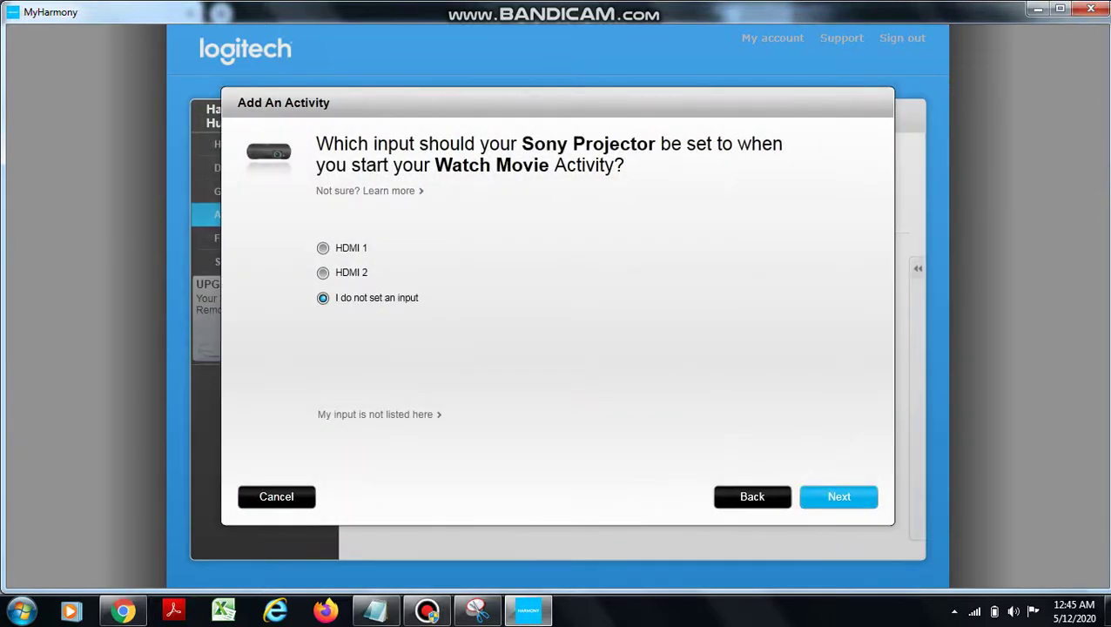
pyautogui.press('Return')
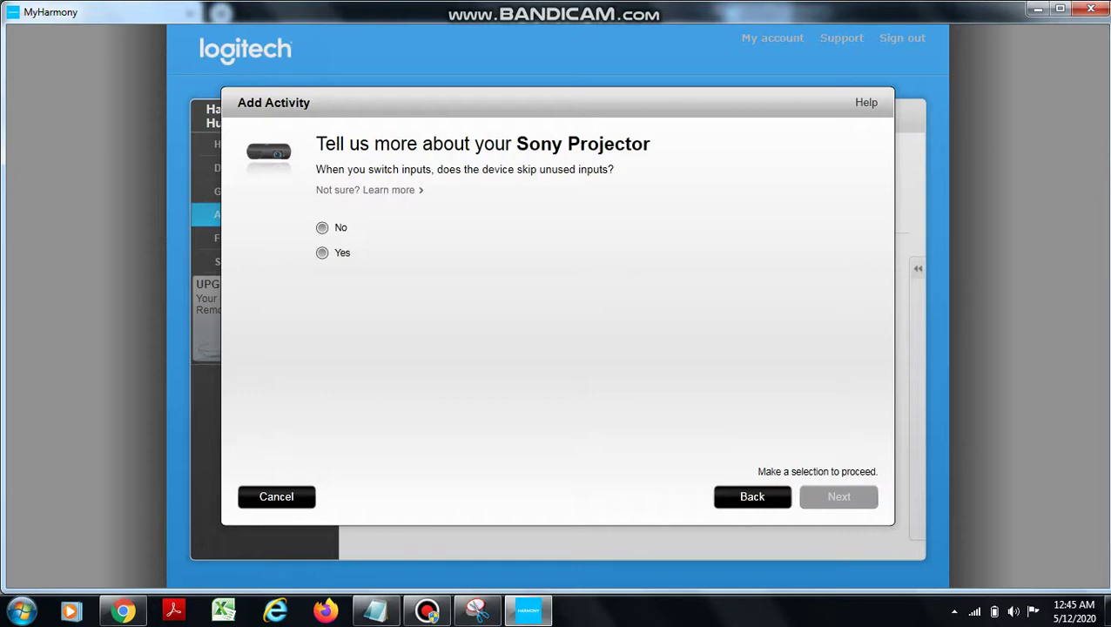
pyautogui.click(322, 228)
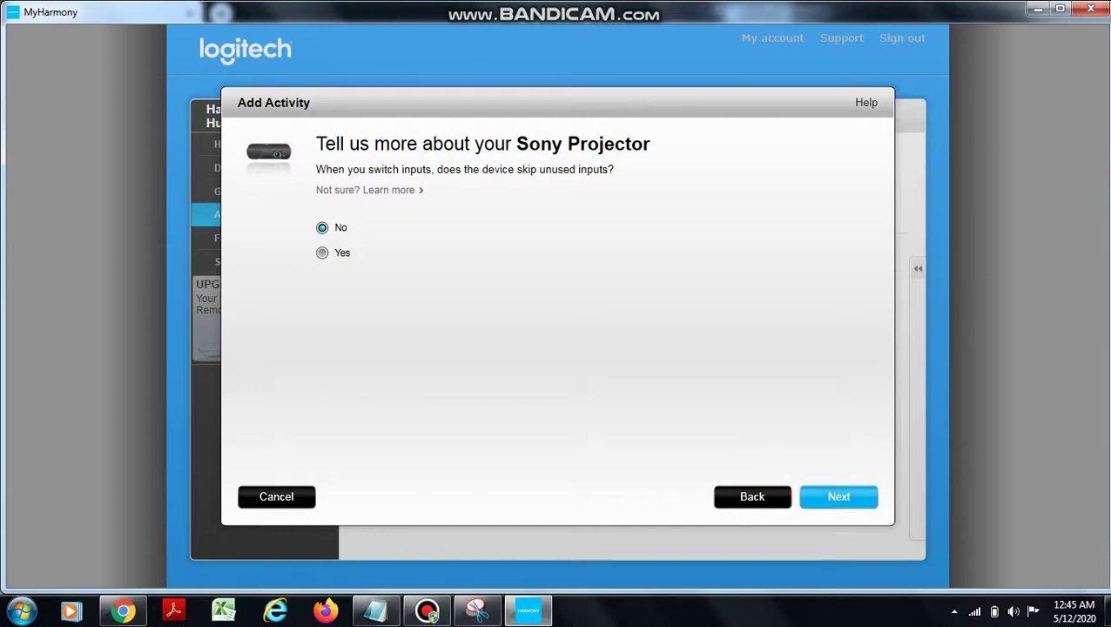
pyautogui.click(838, 496)
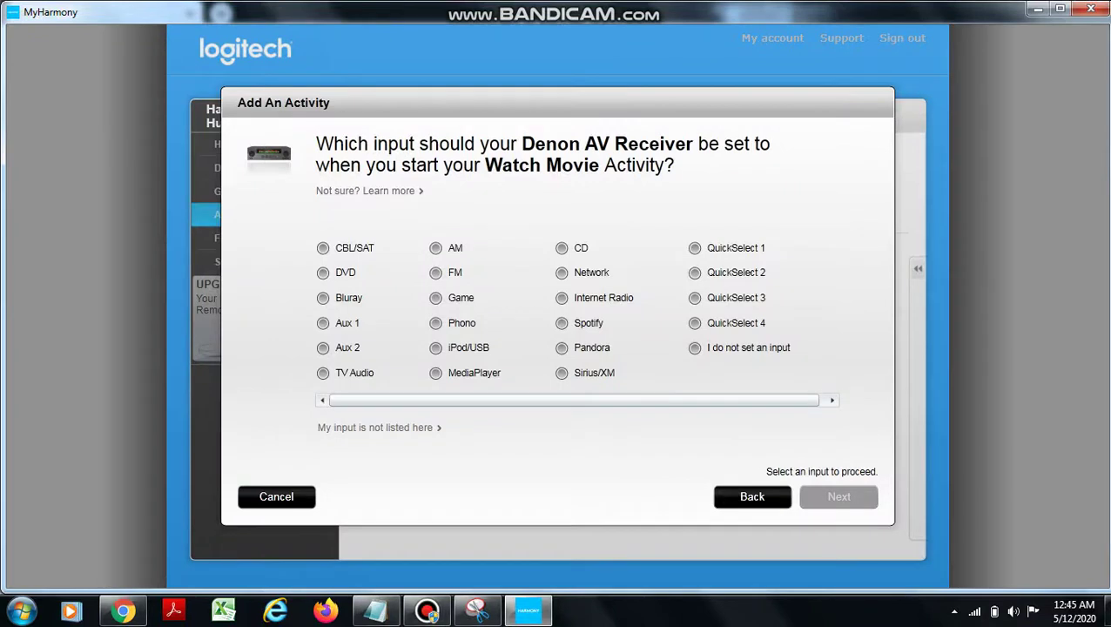
pyautogui.click(322, 249)
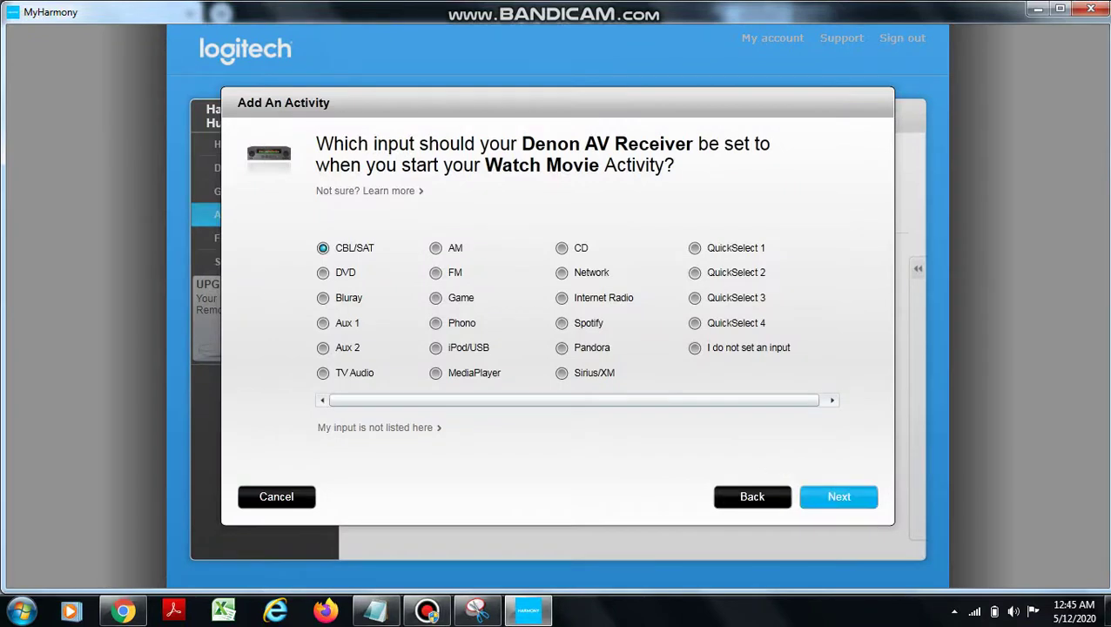
pyautogui.click(838, 496)
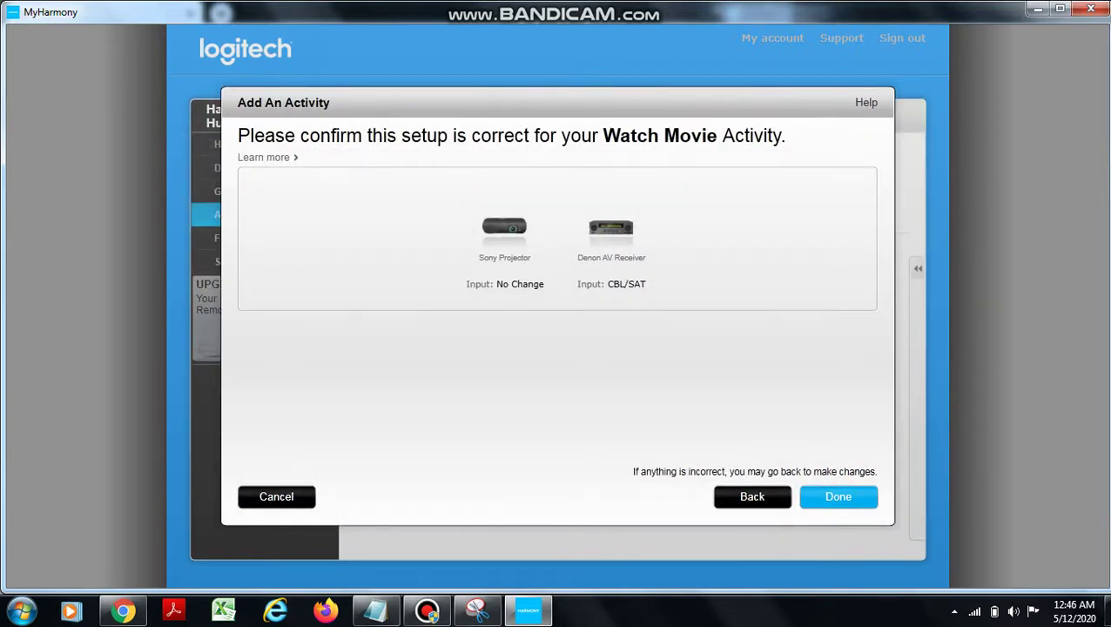
# Save Watch Movie with Done and sync the hub from MyHarmony on this computer.
pyautogui.click(838, 496)
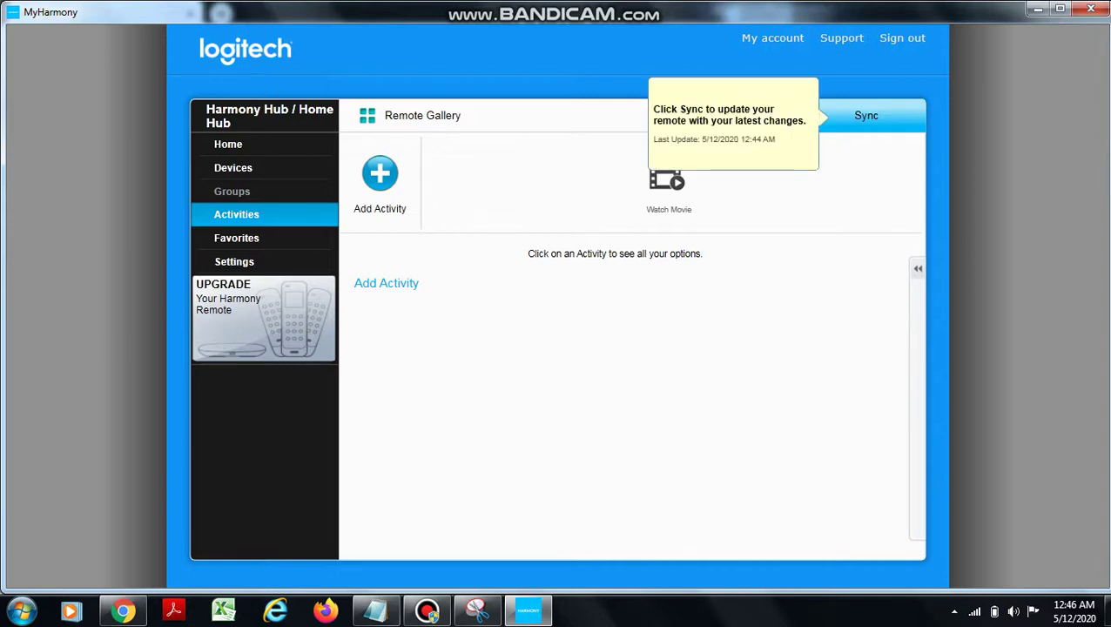
pyautogui.click(866, 115)
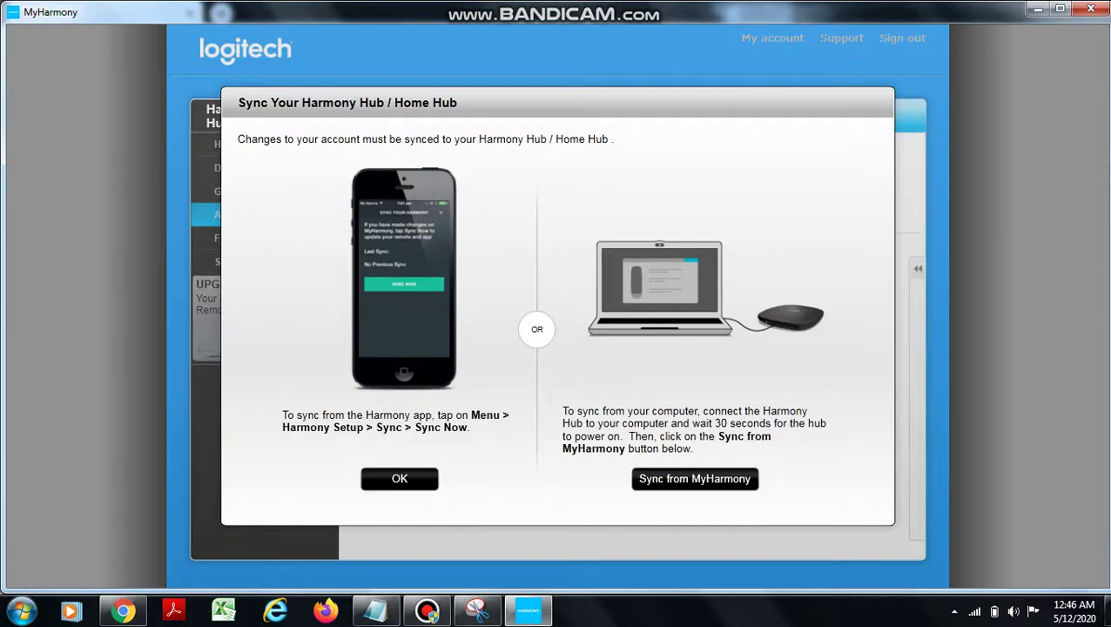
pyautogui.click(694, 478)
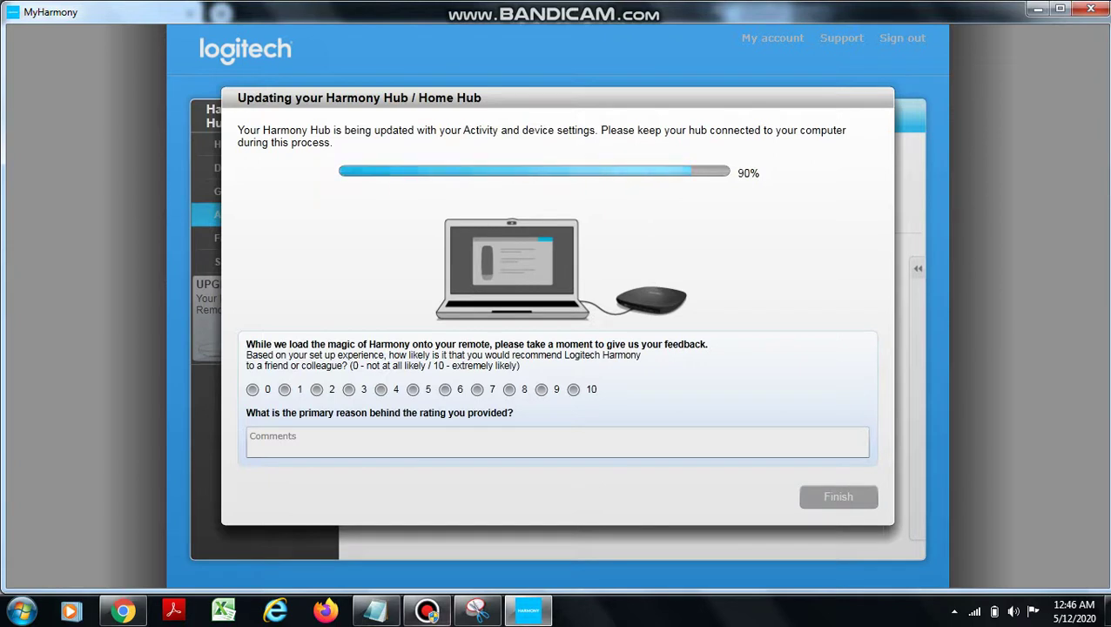
# Let the hub sync reach 100%, closing the Windows colour-scheme dialog when it pops up.
pyautogui.click(427, 610)
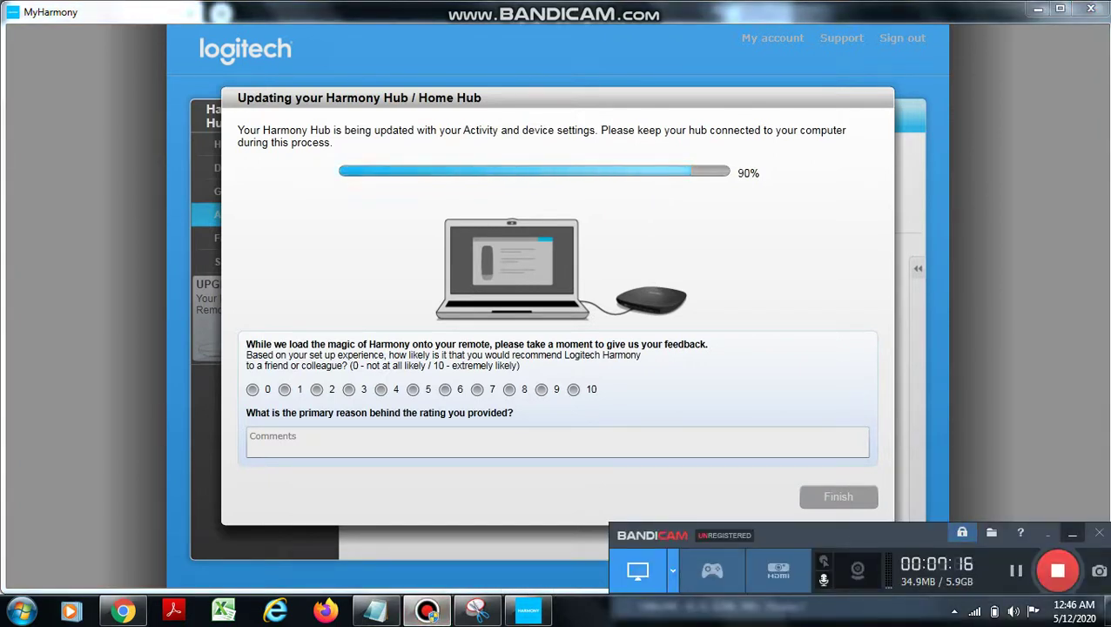
pyautogui.click(1073, 532)
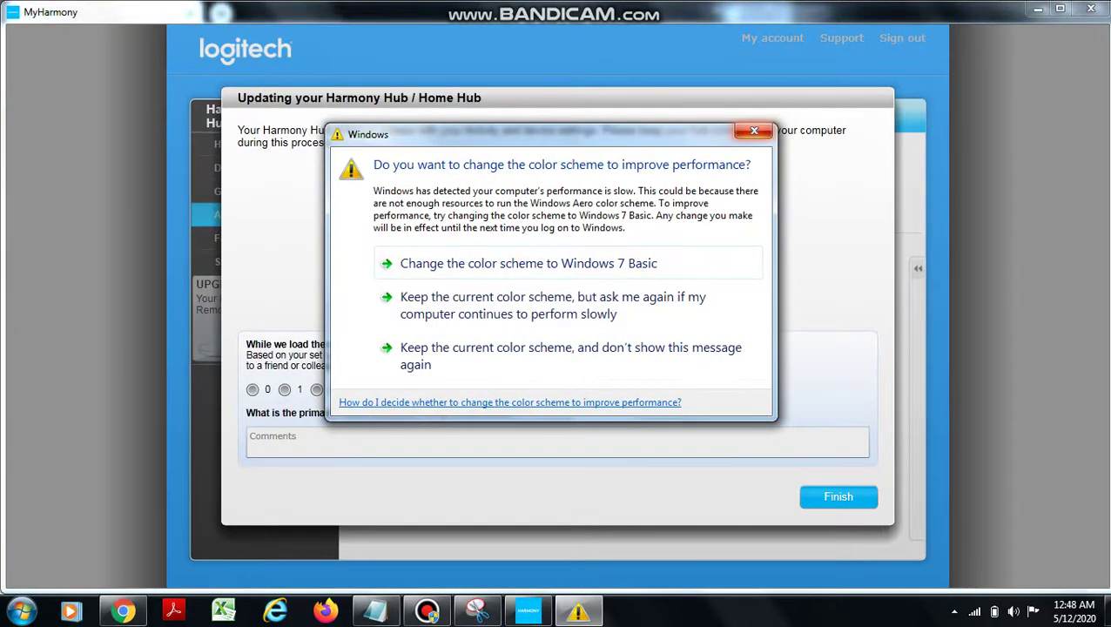
pyautogui.click(754, 131)
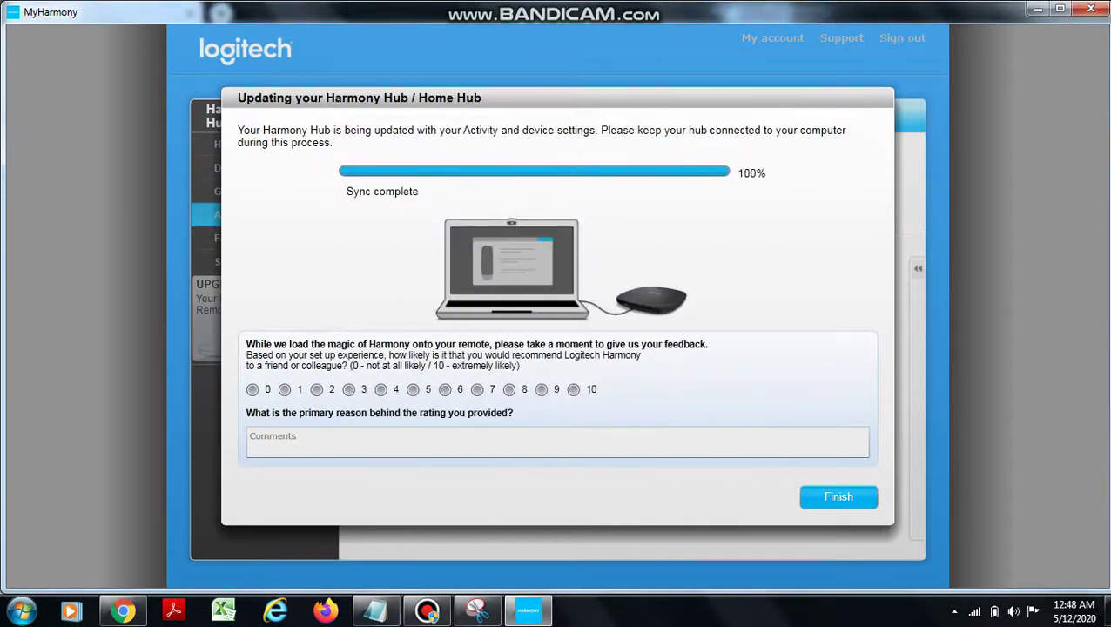